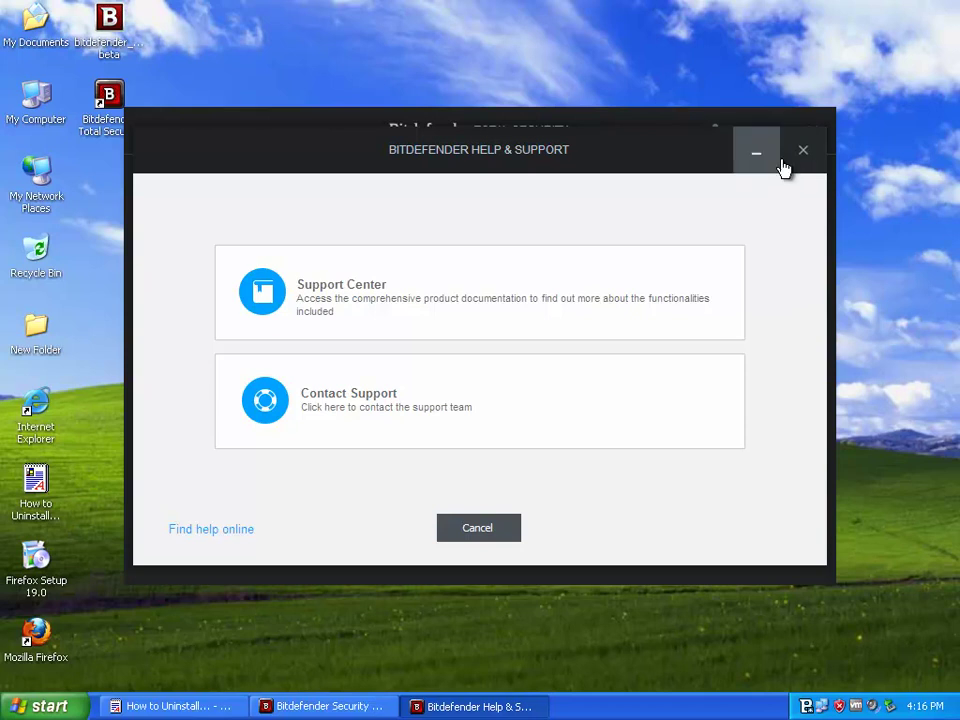
- Read the note and the six numbered steps in the "How to Uninstall..." document, and close it
click(210, 706)
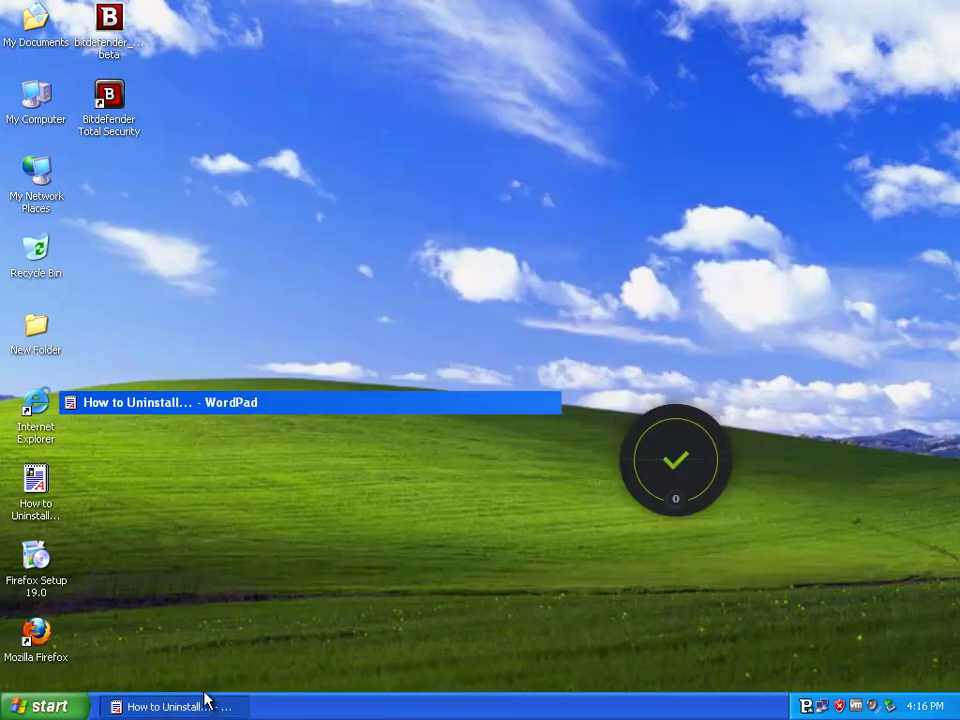
drag(514, 211, 6, 214)
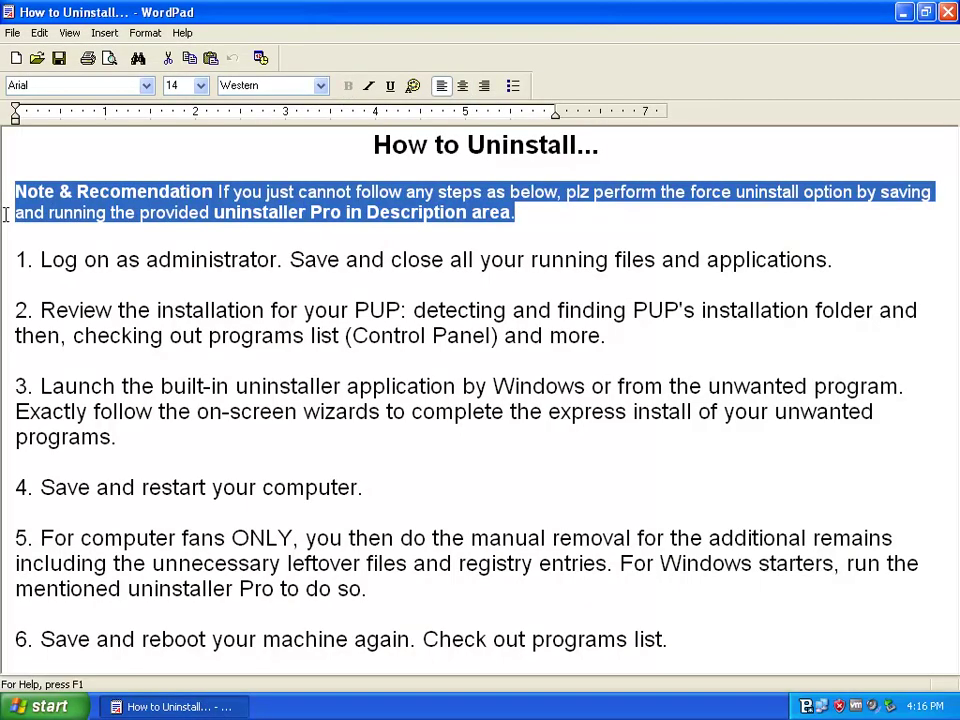
drag(84, 259, 16, 259)
drag(118, 310, 15, 310)
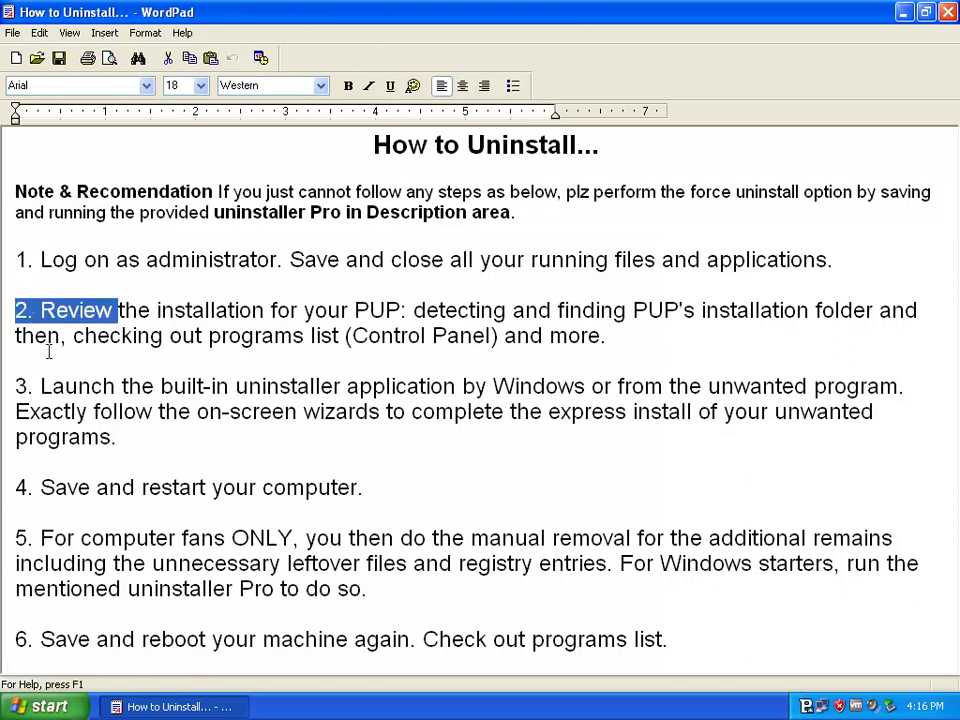
drag(121, 386, 15, 386)
drag(61, 487, 15, 487)
drag(100, 538, 15, 538)
drag(68, 640, 15, 640)
click(264, 512)
click(947, 12)
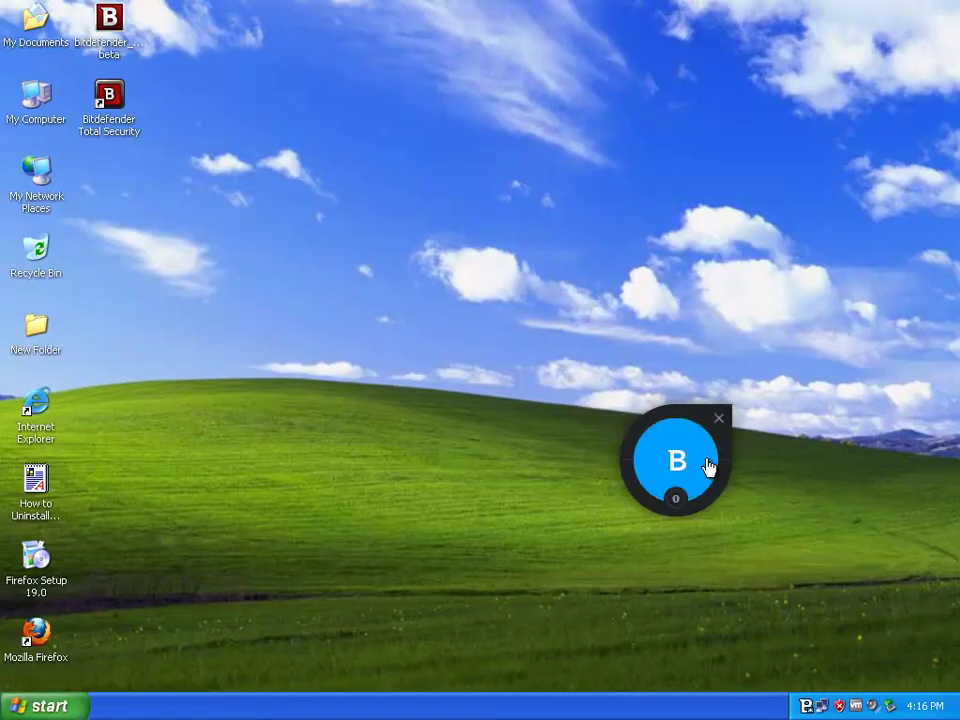
- Close the Bitdefender widget on the desktop and check the options of its notification area icon
click(722, 422)
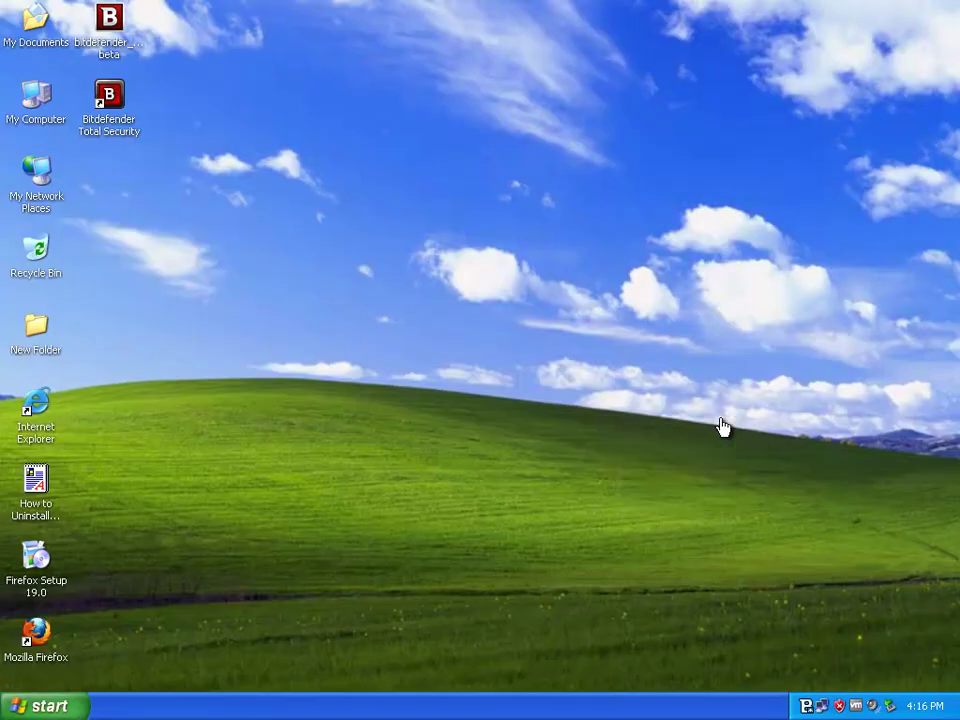
right_click(807, 705)
click(342, 383)
- Locate the target file of the Bitdefender Total Security desktop shortcut through its properties, and maximize the folder window
right_click(130, 103)
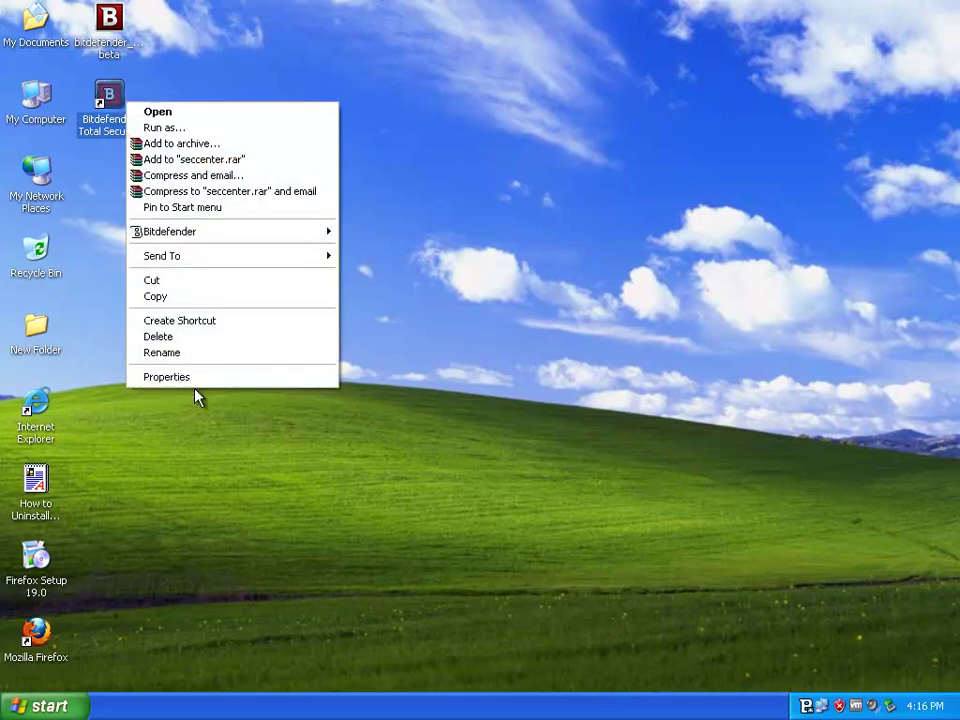
click(199, 383)
click(207, 427)
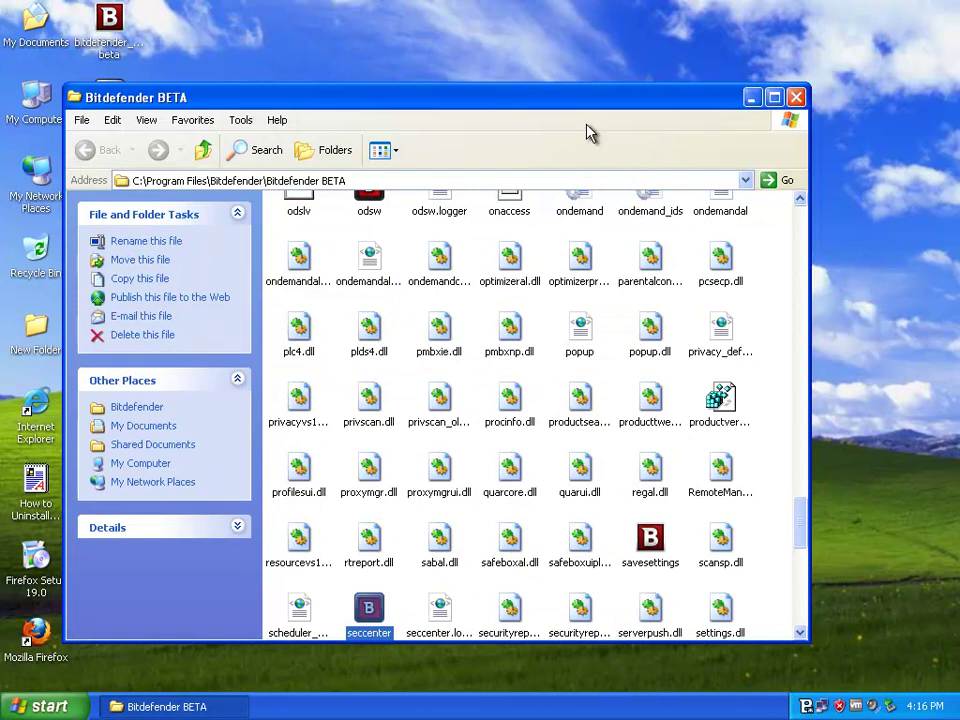
click(775, 97)
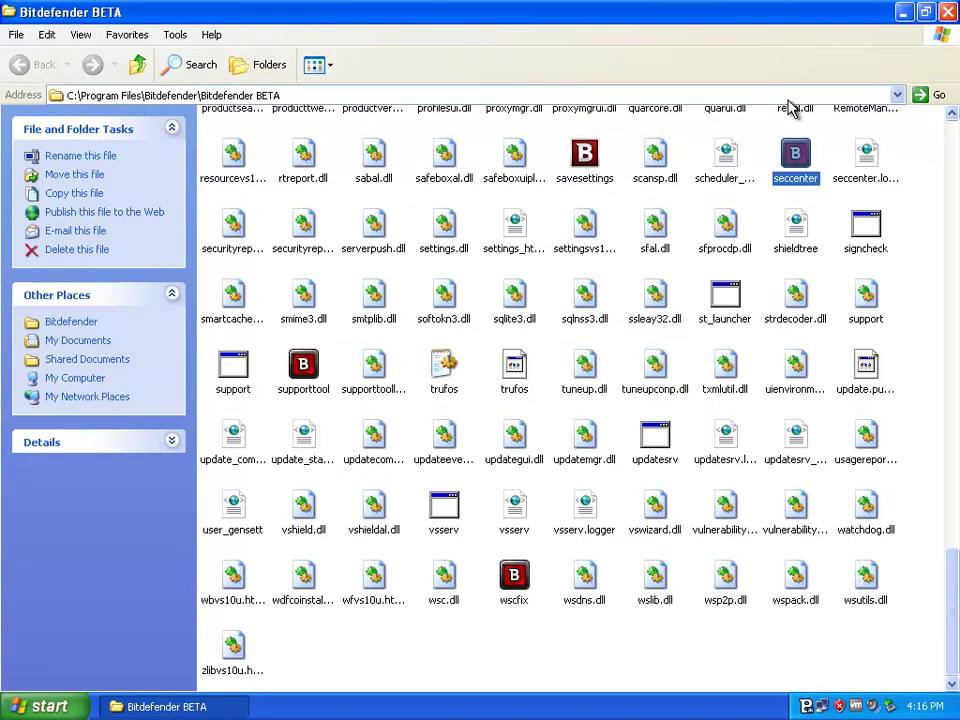
- Copy the folder name "Bitdefender" from the installation path, and close the folder and the shortcut's properties
click(200, 95)
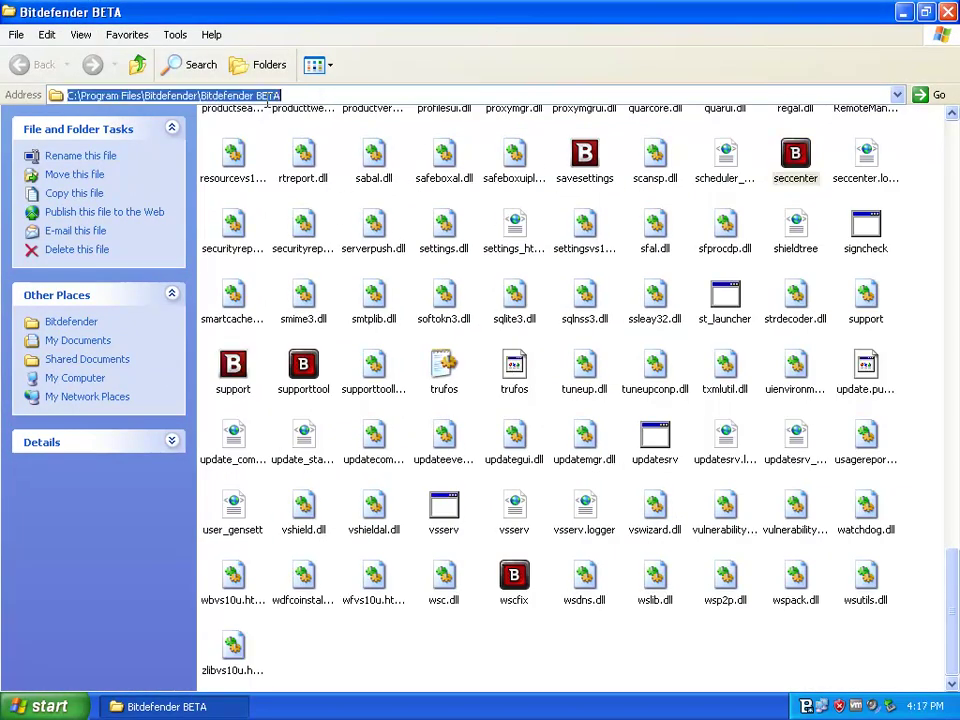
double_click(168, 96)
click(190, 95)
drag(199, 96, 153, 96)
right_click(148, 96)
click(172, 148)
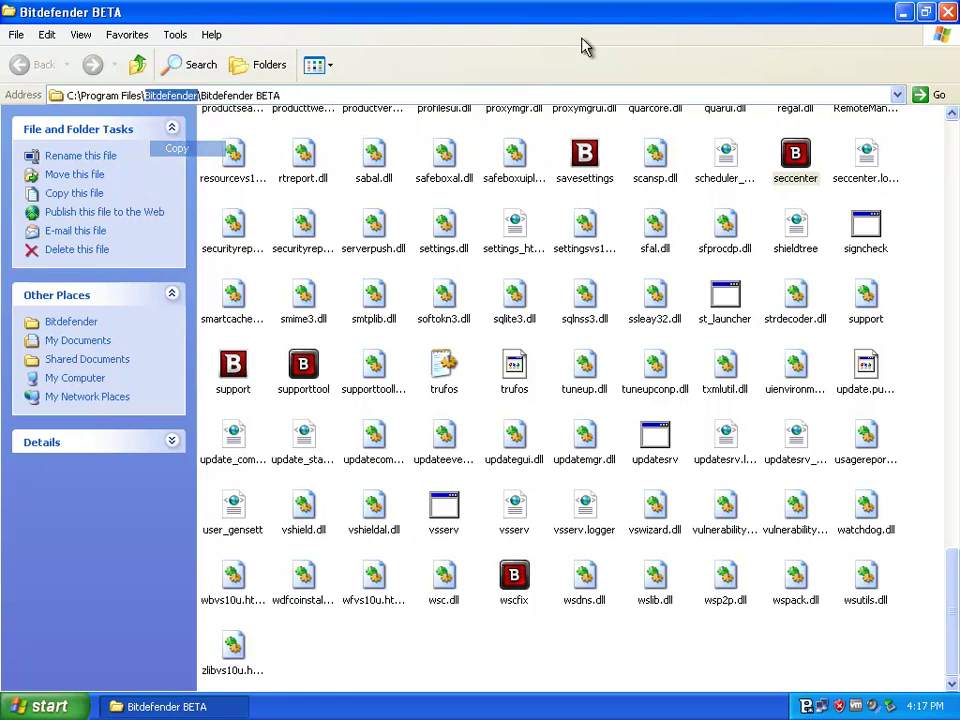
click(948, 13)
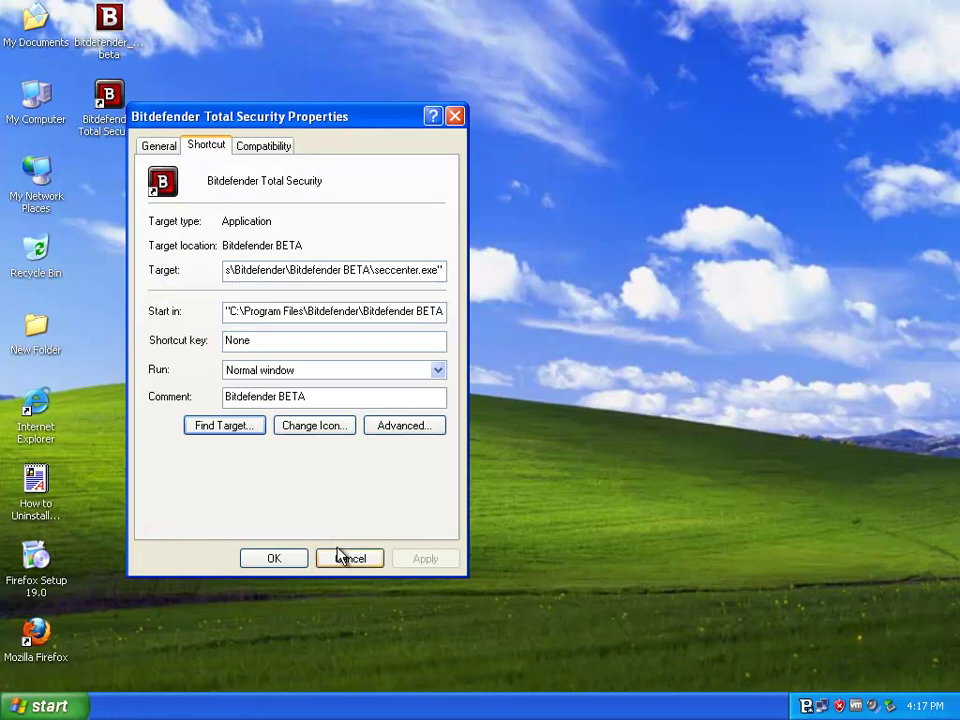
click(338, 555)
- Locate the target file of the Repair or Uninstall shortcut in the Bitdefender BETA program group, minimize its folder and close the shortcut's properties
click(40, 706)
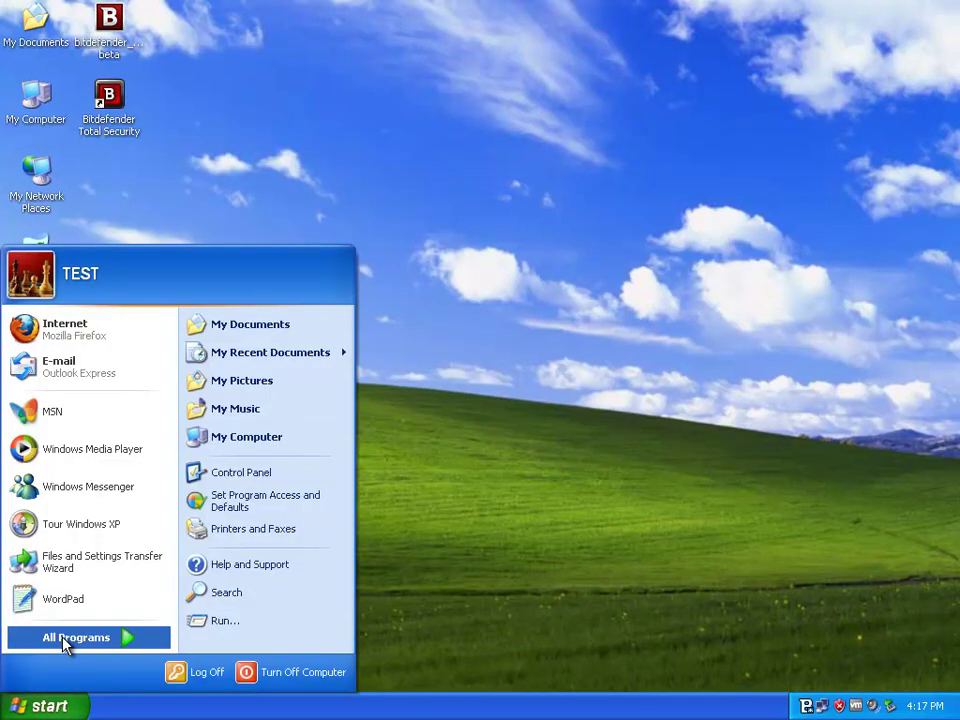
mouse_move(70, 640)
mouse_move(258, 648)
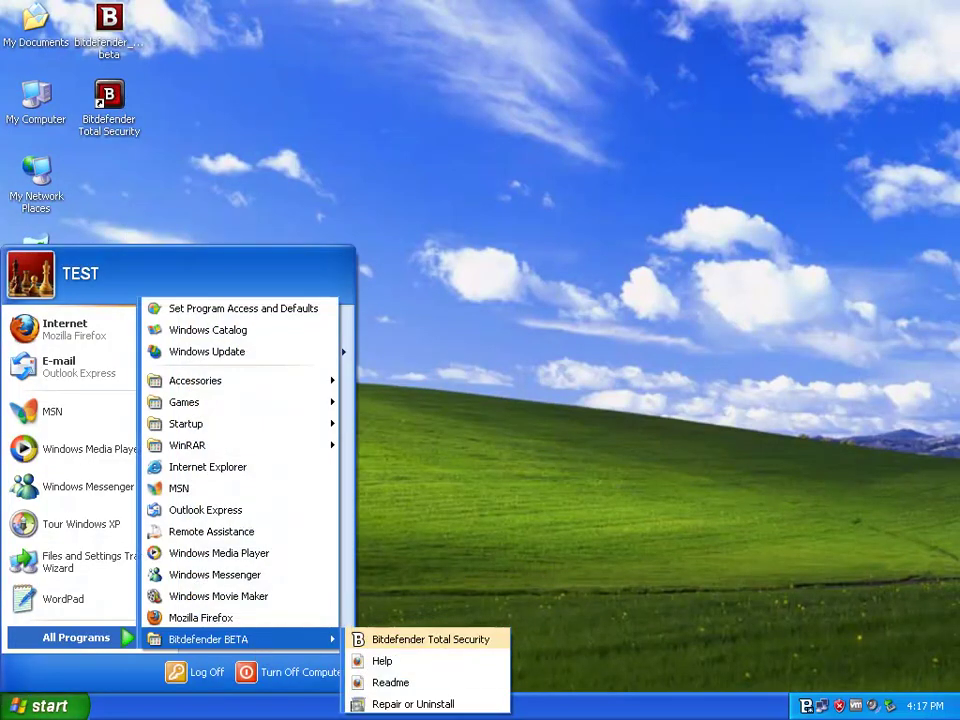
right_click(427, 706)
click(467, 688)
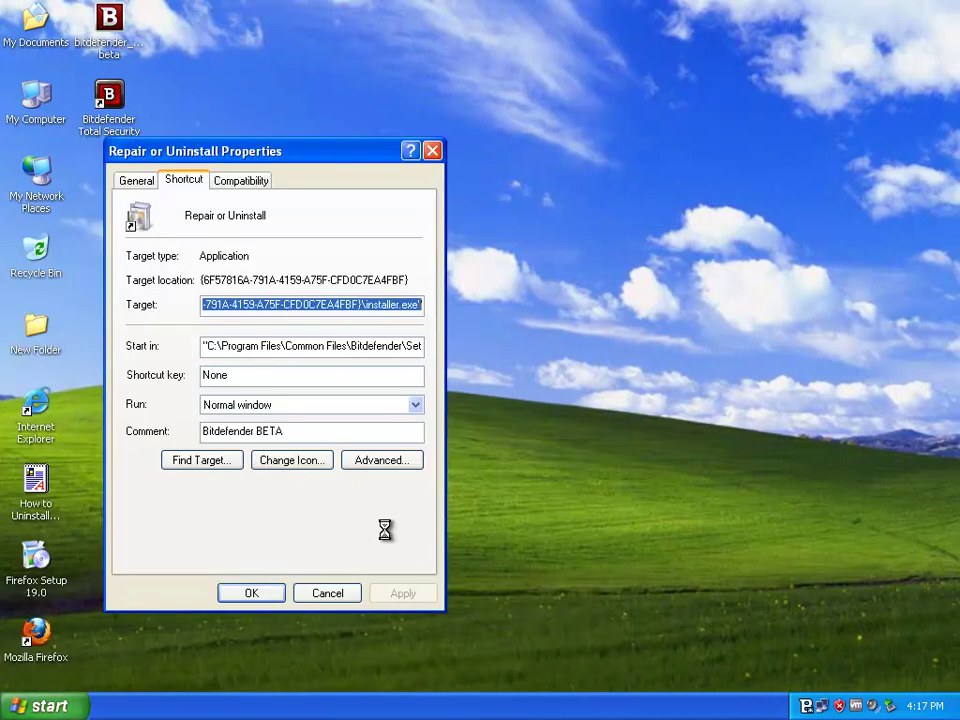
click(201, 460)
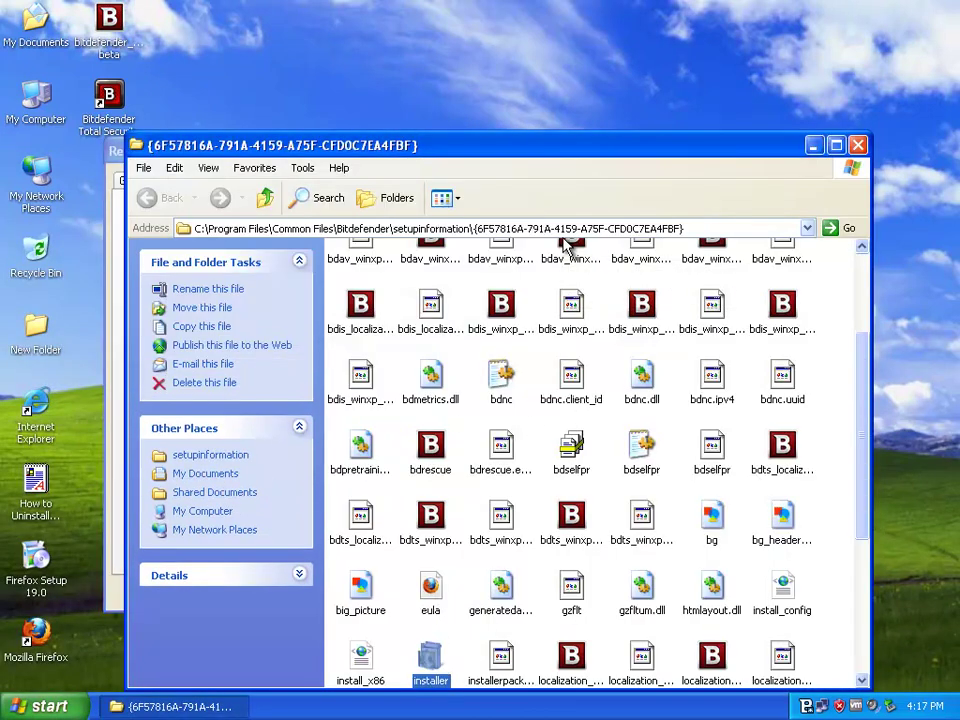
click(795, 228)
click(814, 146)
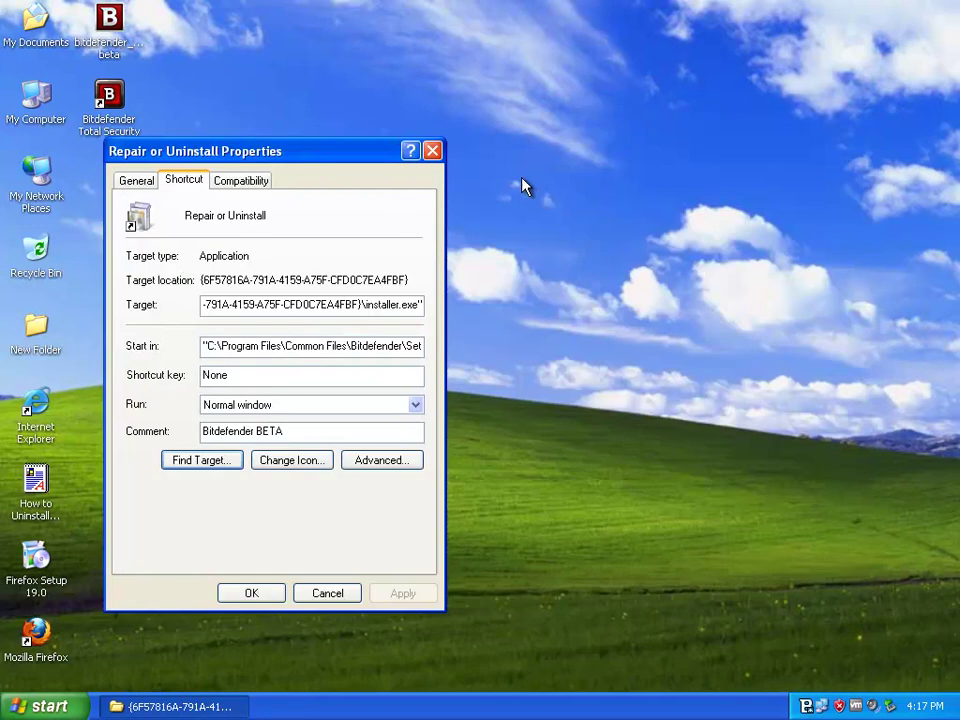
click(433, 150)
- Remove Bitdefender Total Security BETA through Add or Remove Programs, and close its uninstaller without restarting
click(40, 706)
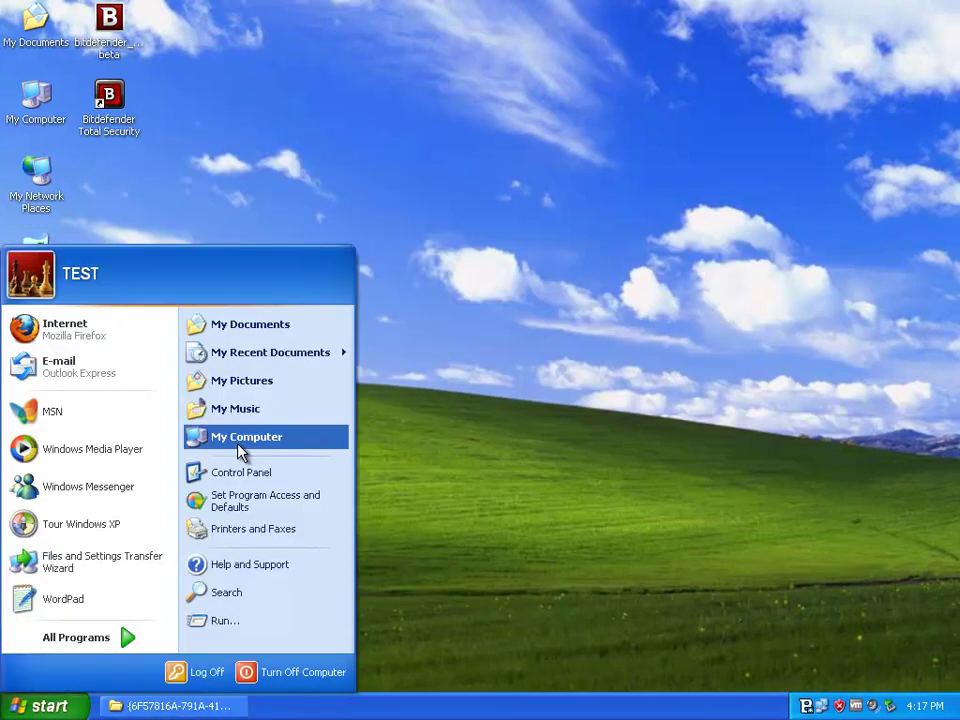
click(243, 474)
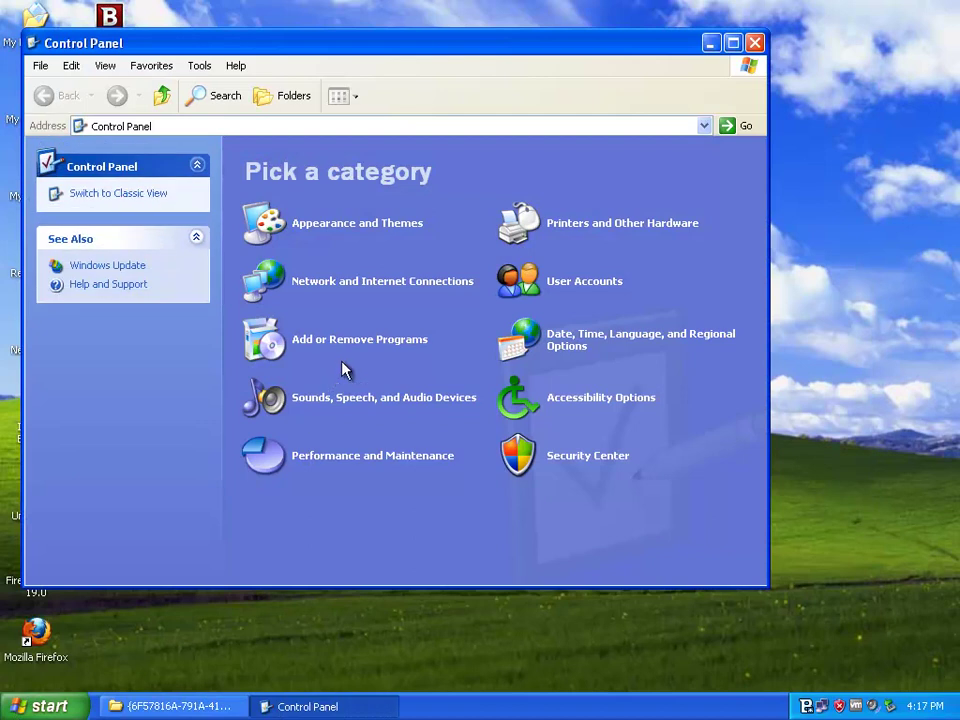
click(361, 341)
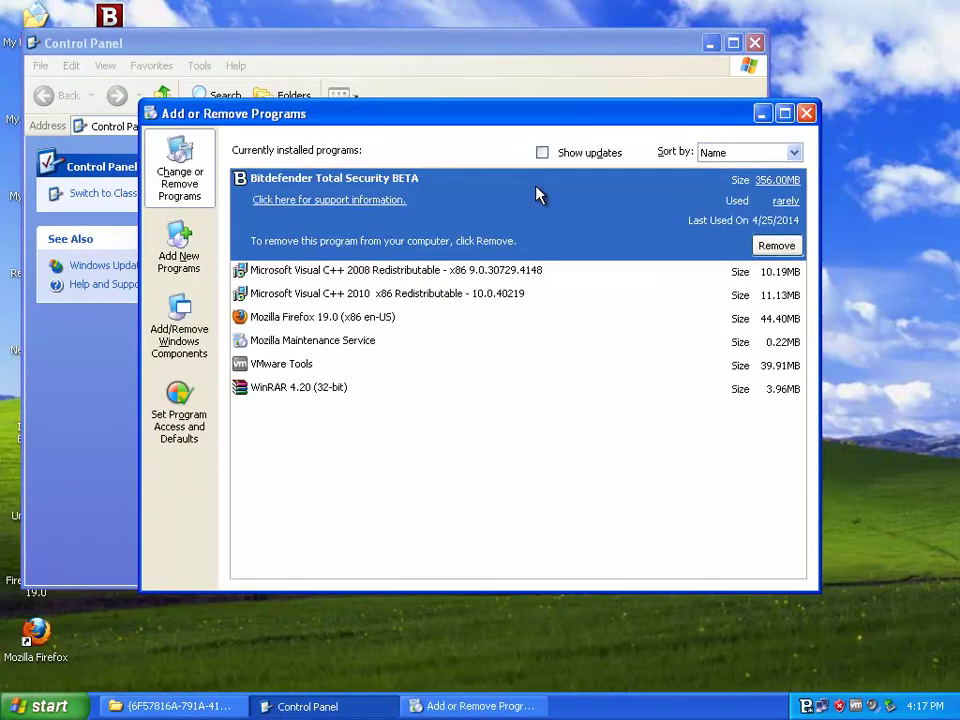
click(478, 305)
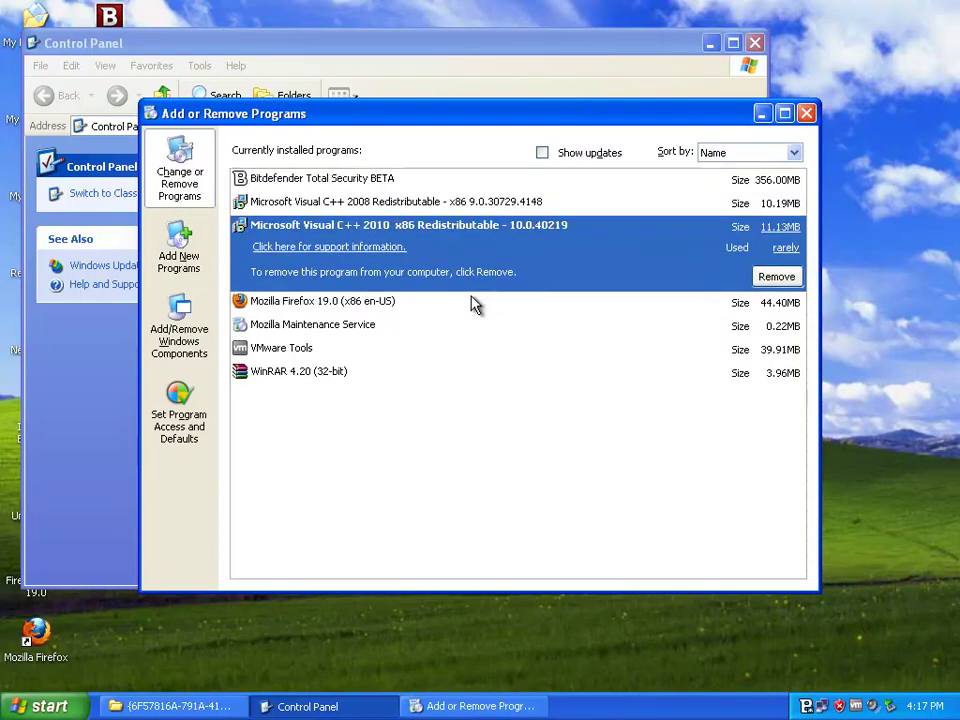
click(452, 190)
click(777, 246)
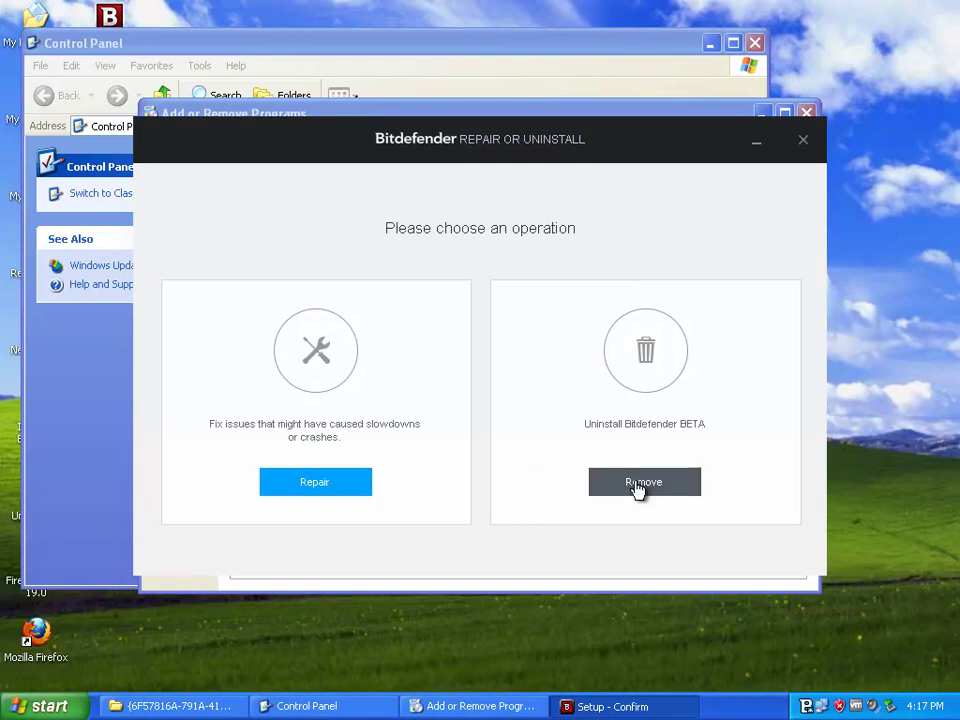
click(580, 472)
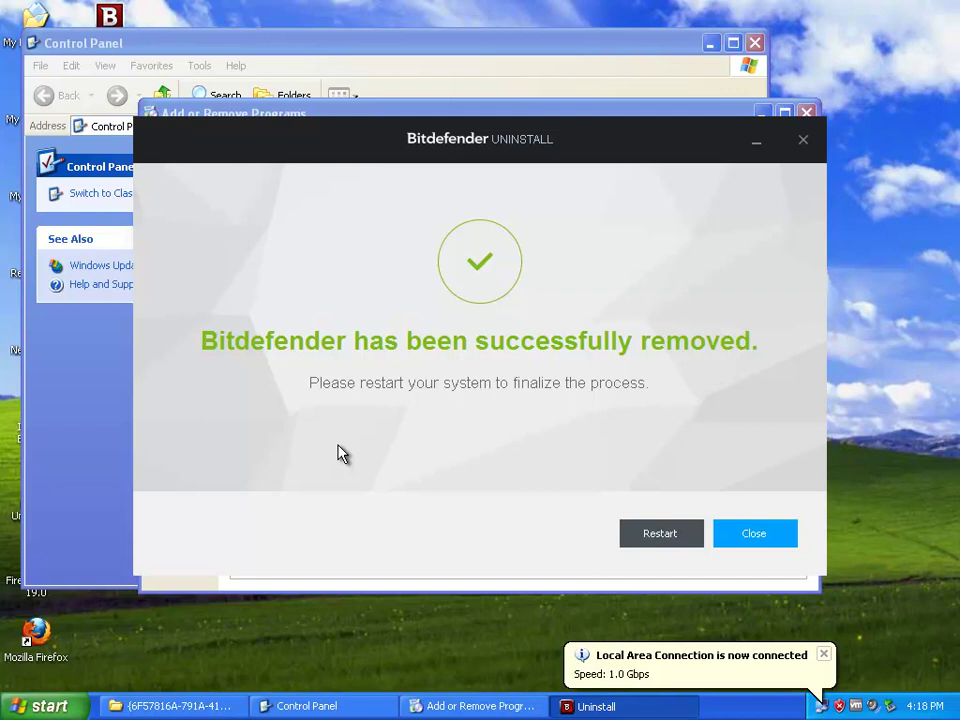
click(752, 534)
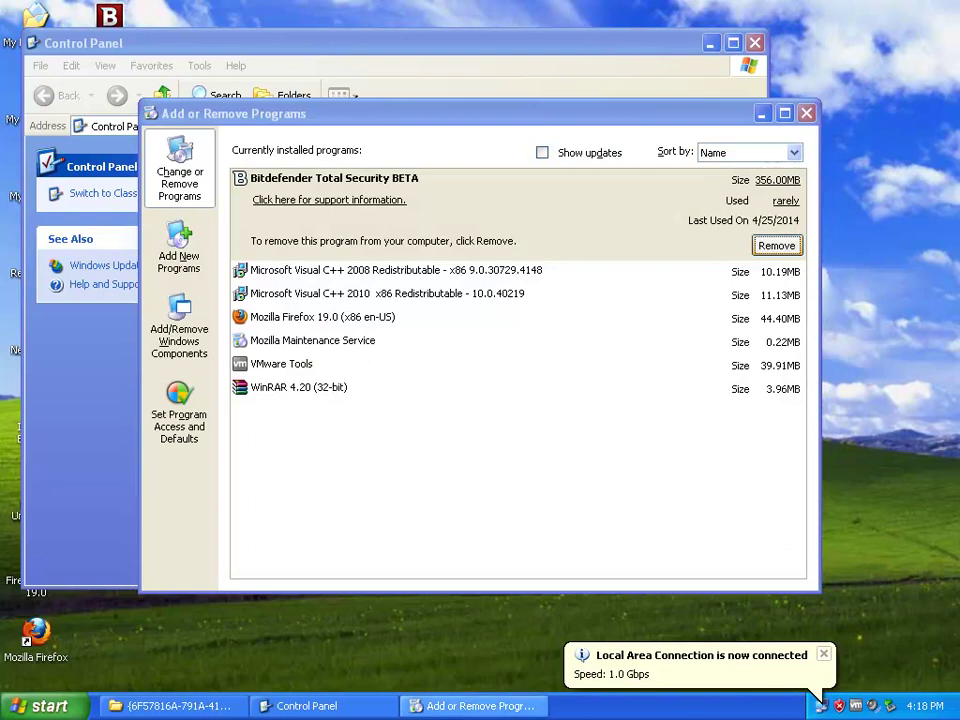
- Close the minimized setup folder, Add or Remove Programs and the Control Panel
click(196, 713)
right_click(155, 708)
click(170, 690)
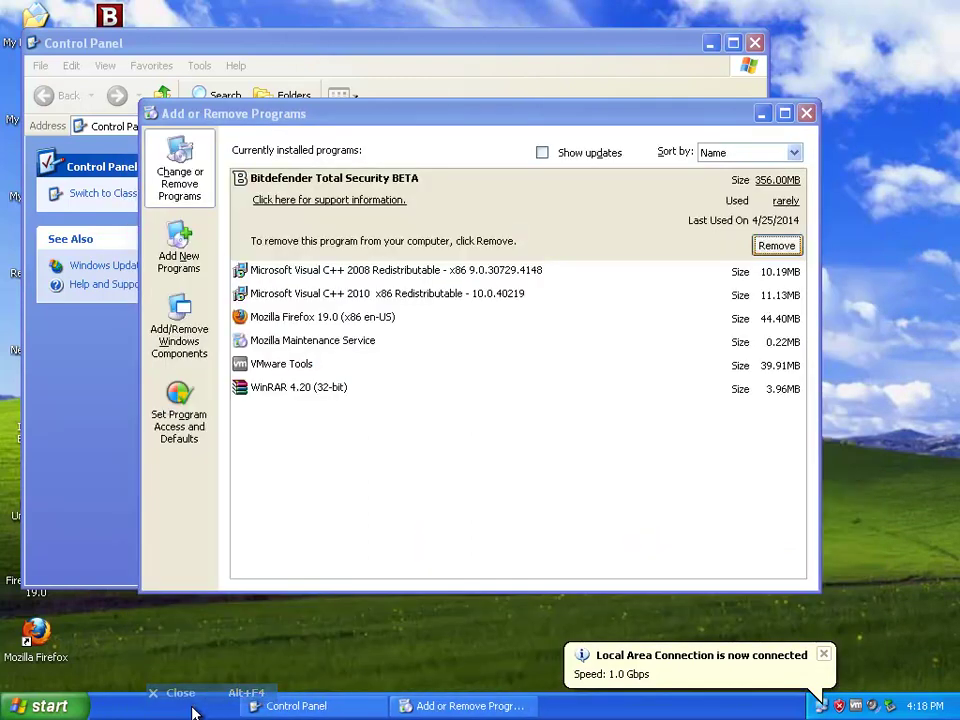
click(806, 114)
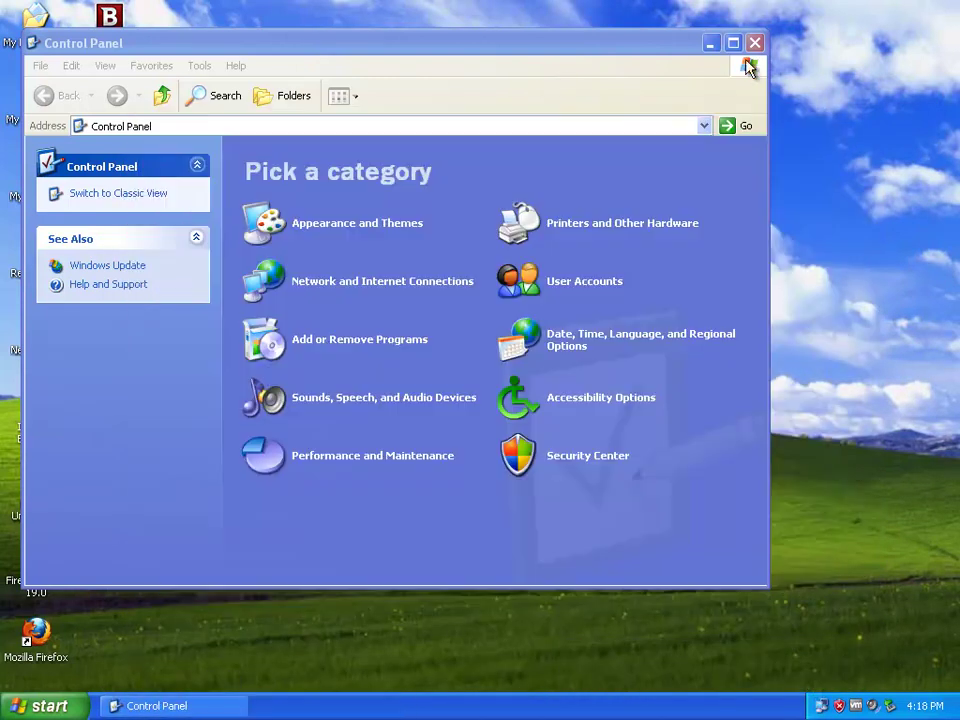
click(754, 44)
- Restart the computer to finalize the Bitdefender removal
click(70, 702)
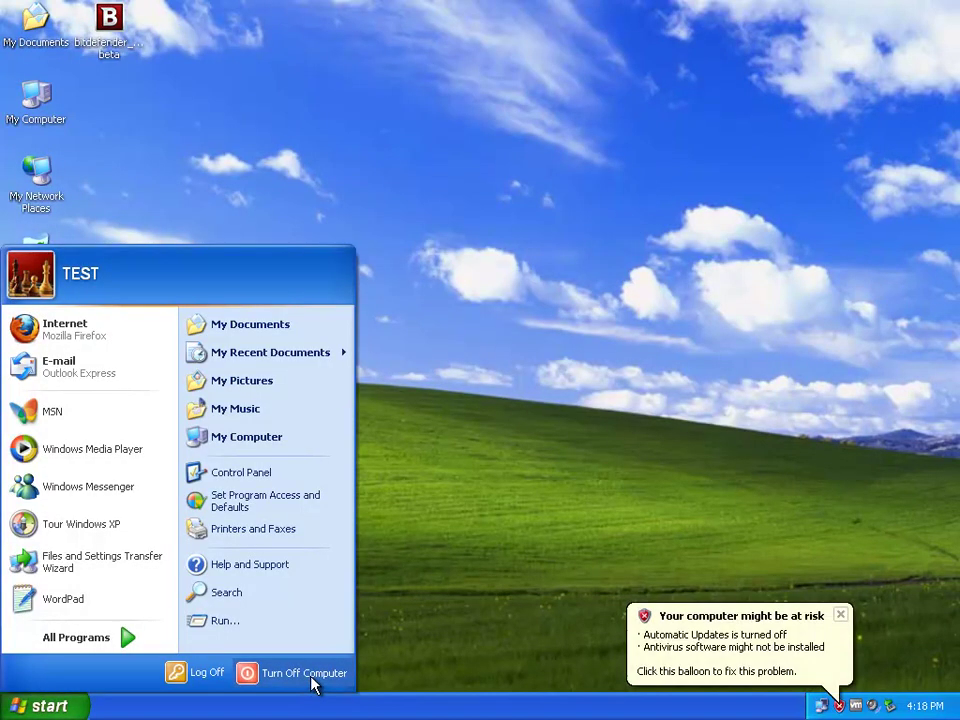
click(300, 673)
click(560, 270)
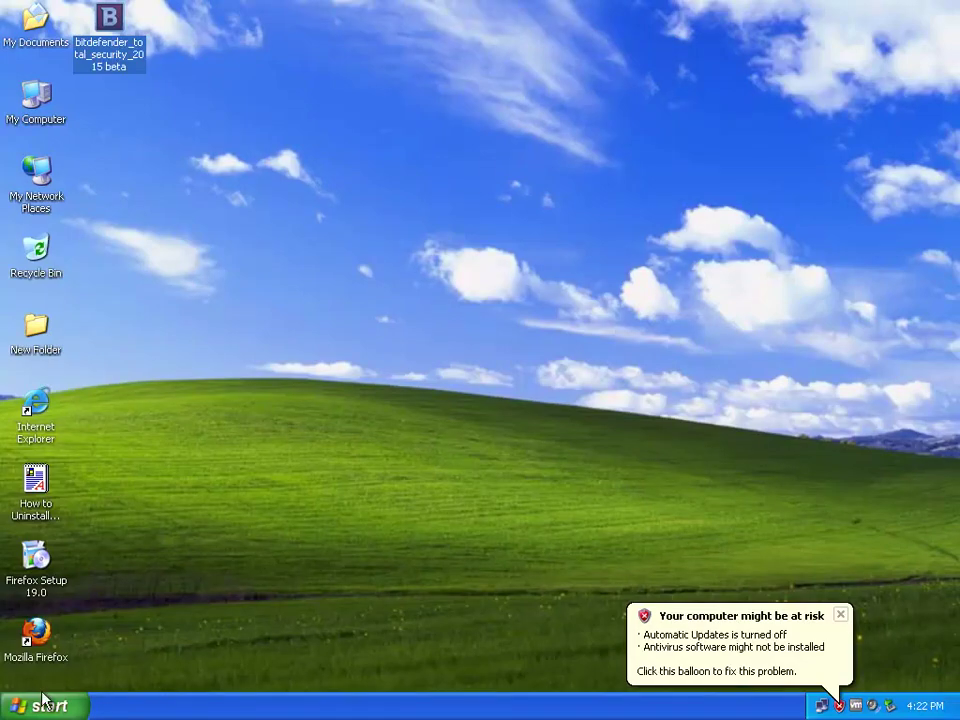
- Remove Microsoft Visual C++ 2010 x86 Redistributable through Add or Remove Programs, and close the program list
click(44, 705)
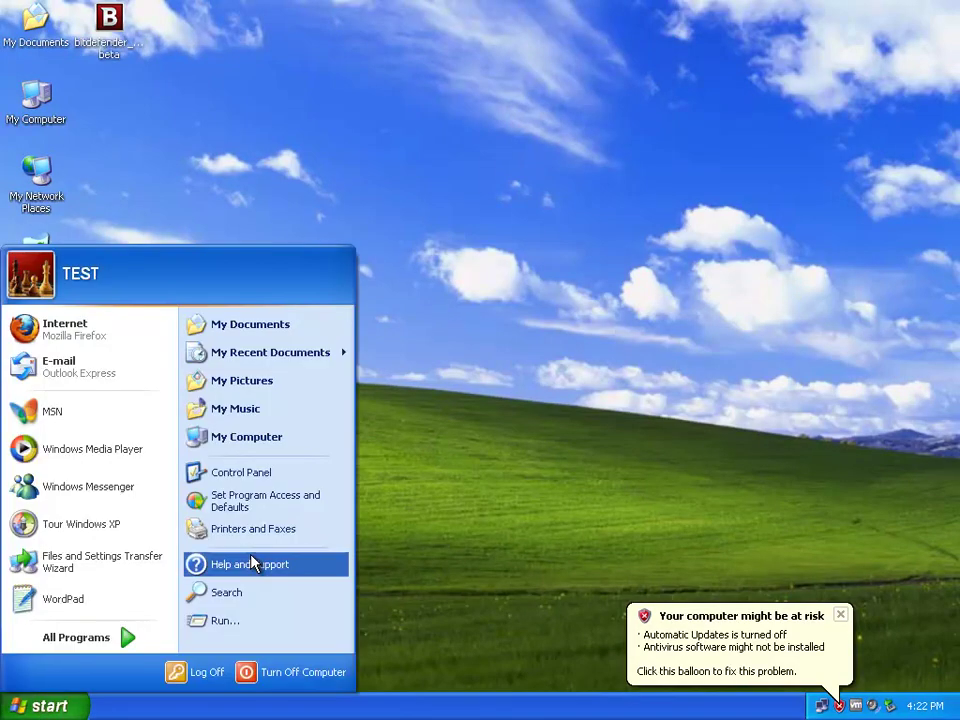
click(311, 484)
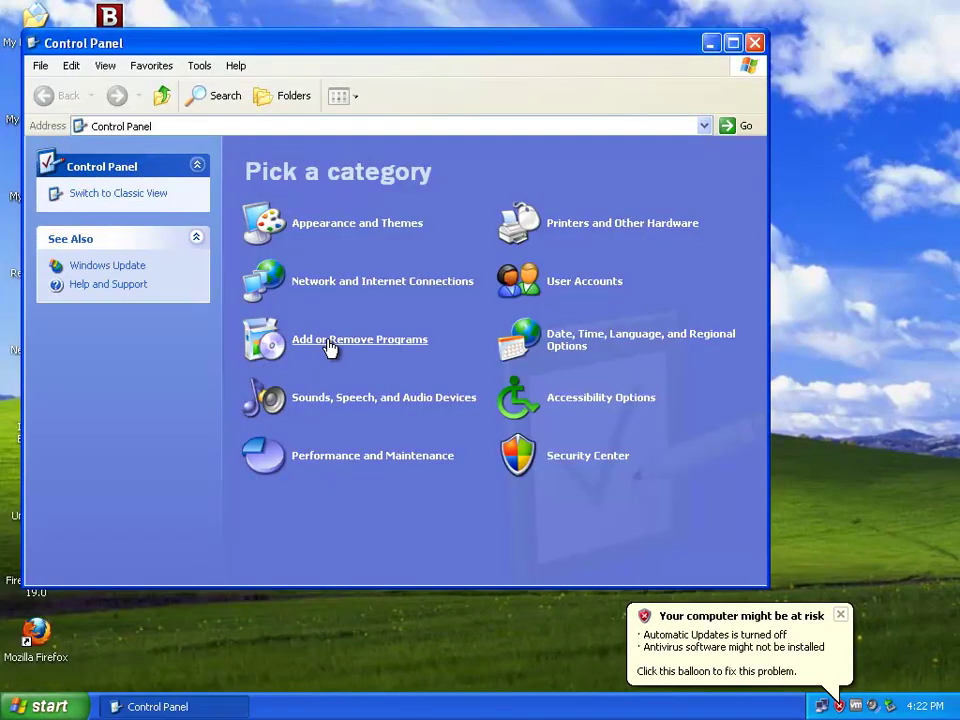
click(329, 341)
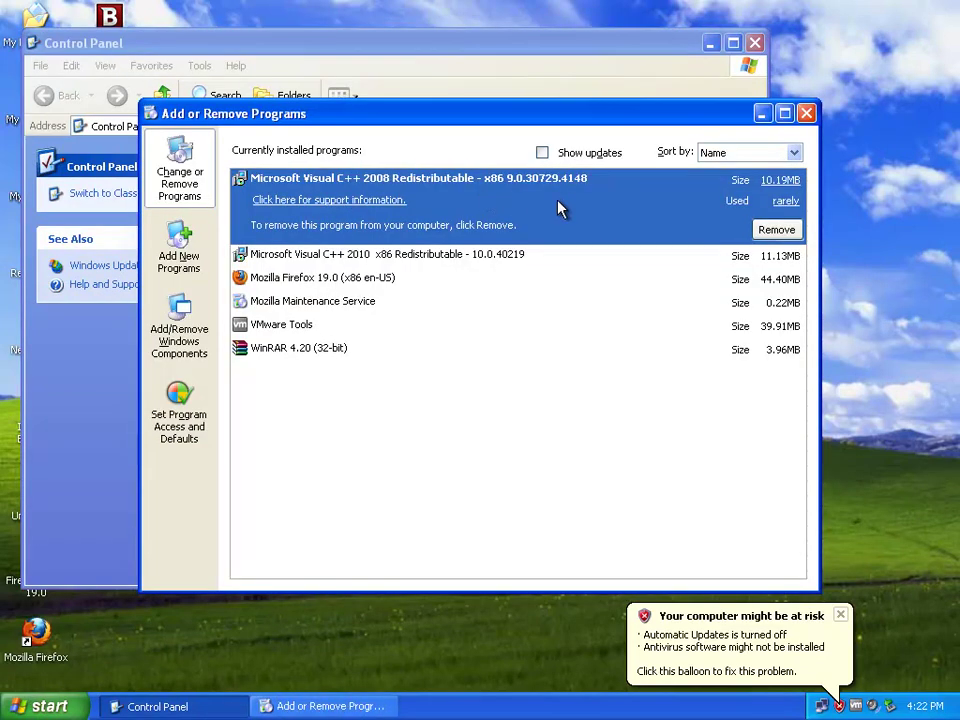
click(670, 256)
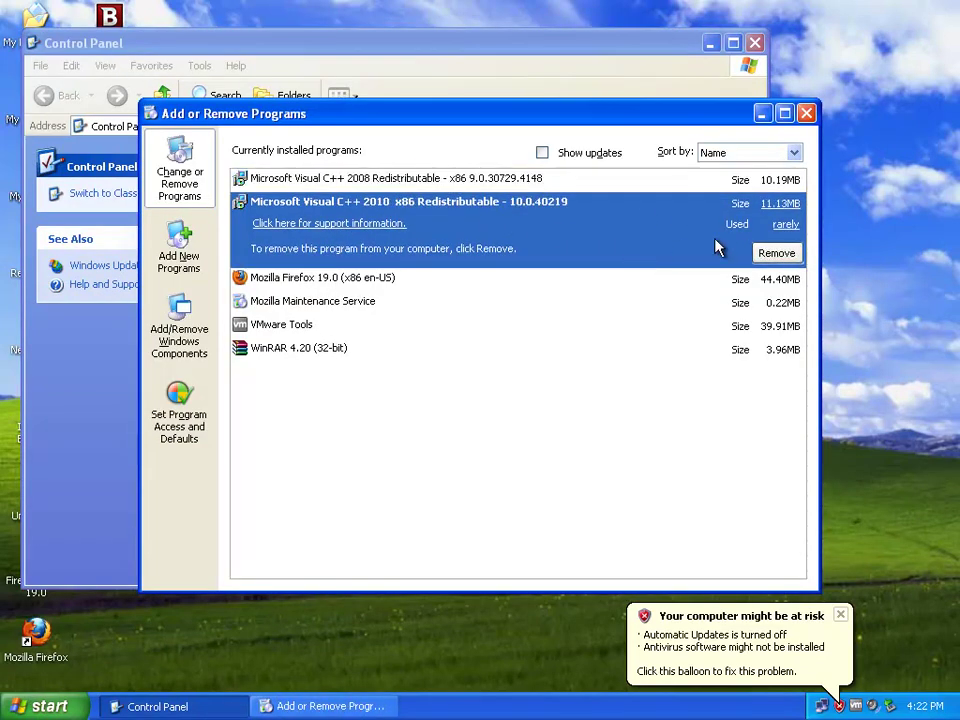
click(777, 253)
click(452, 413)
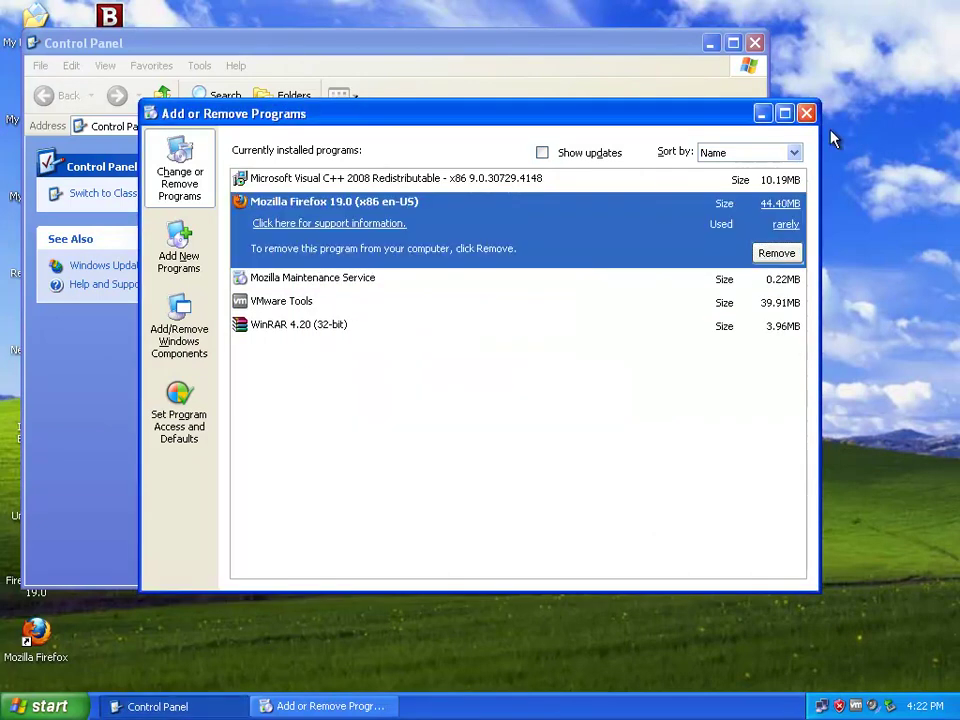
click(808, 113)
- Set up an all-files-and-folders search of My Computer for the file name "bitdefender"
click(214, 96)
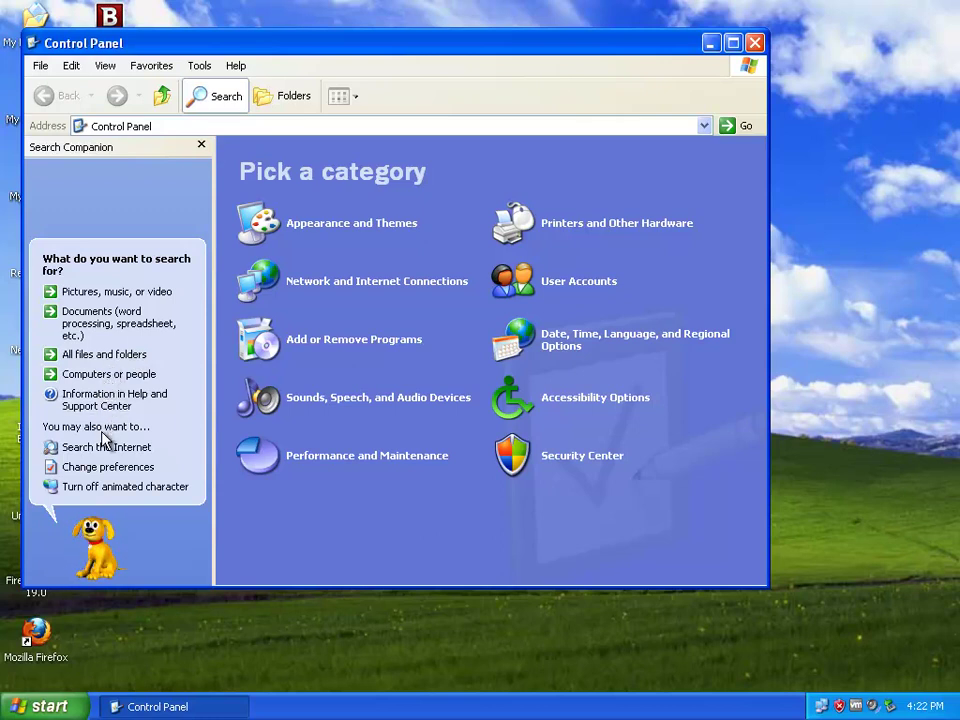
click(110, 355)
click(184, 367)
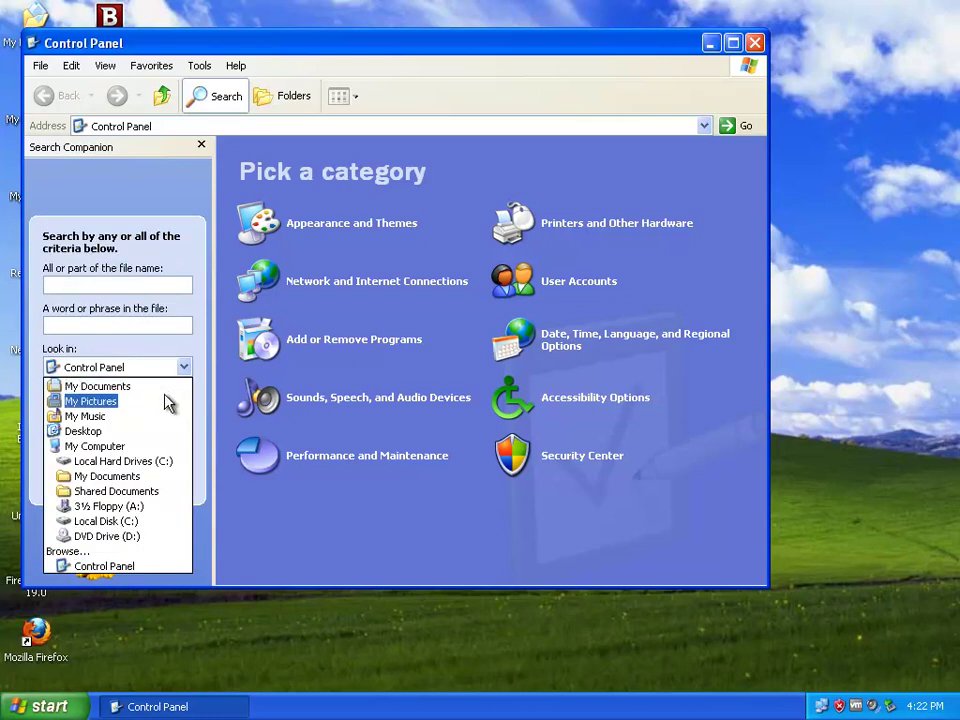
click(146, 446)
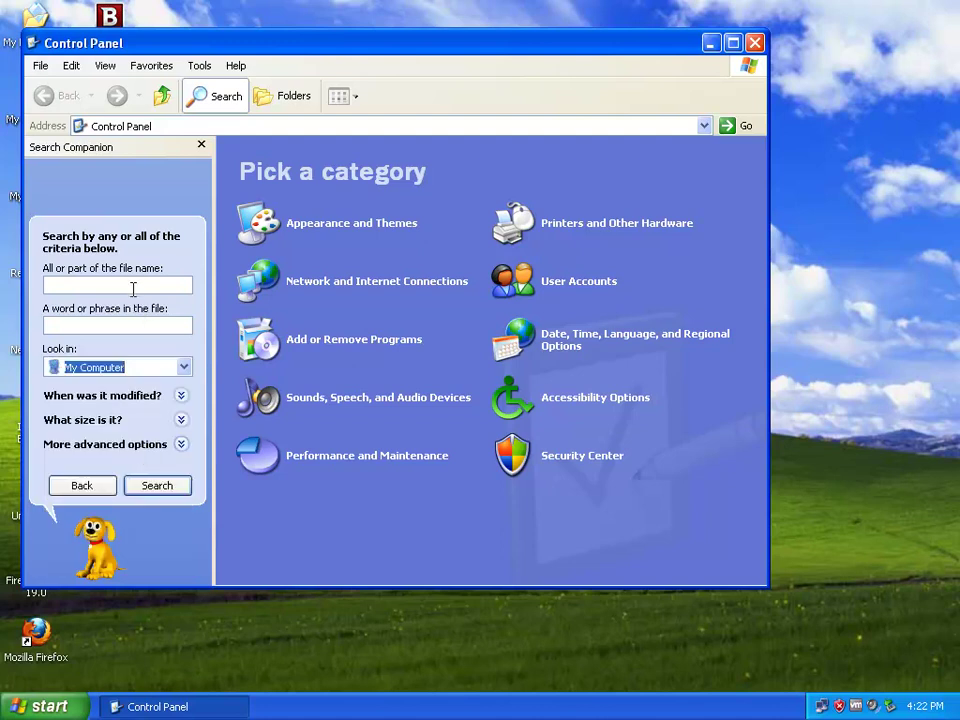
right_click(135, 289)
click(170, 354)
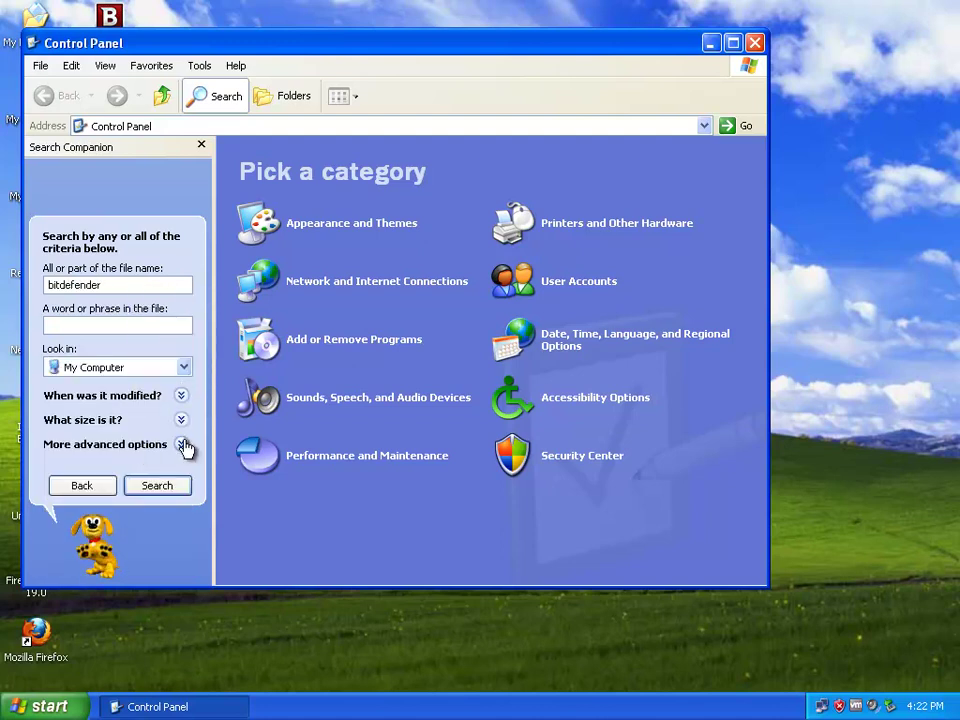
- Include system folders, hidden files and subfolders in the advanced search options, and run the search
click(181, 444)
click(49, 391)
click(49, 434)
click(49, 449)
click(158, 486)
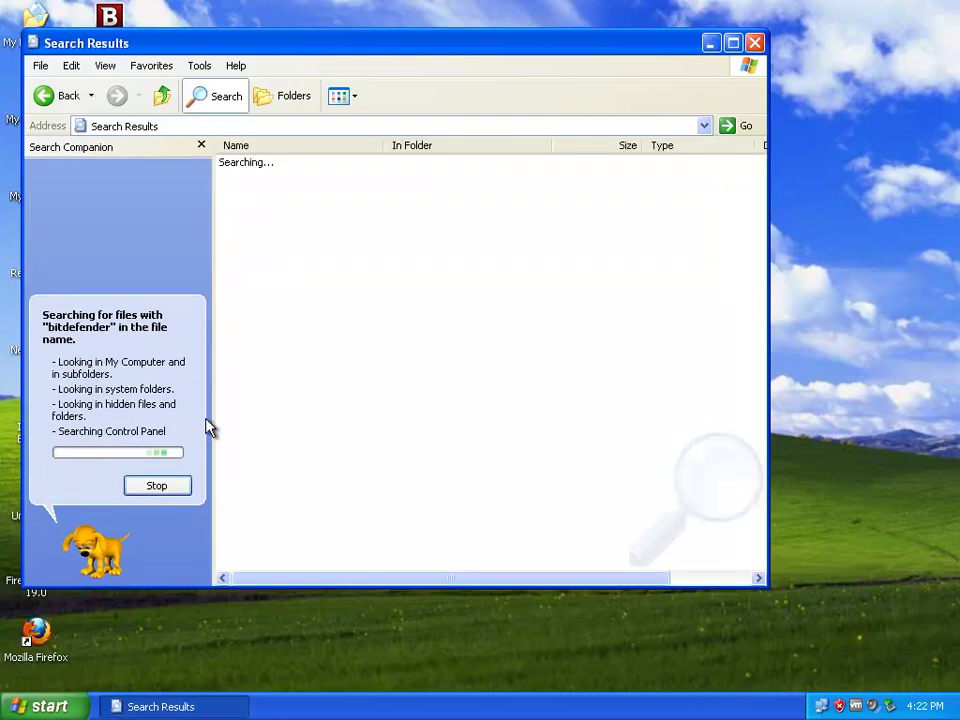
- Open Registry Editor with the REGEDIT command and search the registry for "bitdefender"
key(super+r)
text(RE)
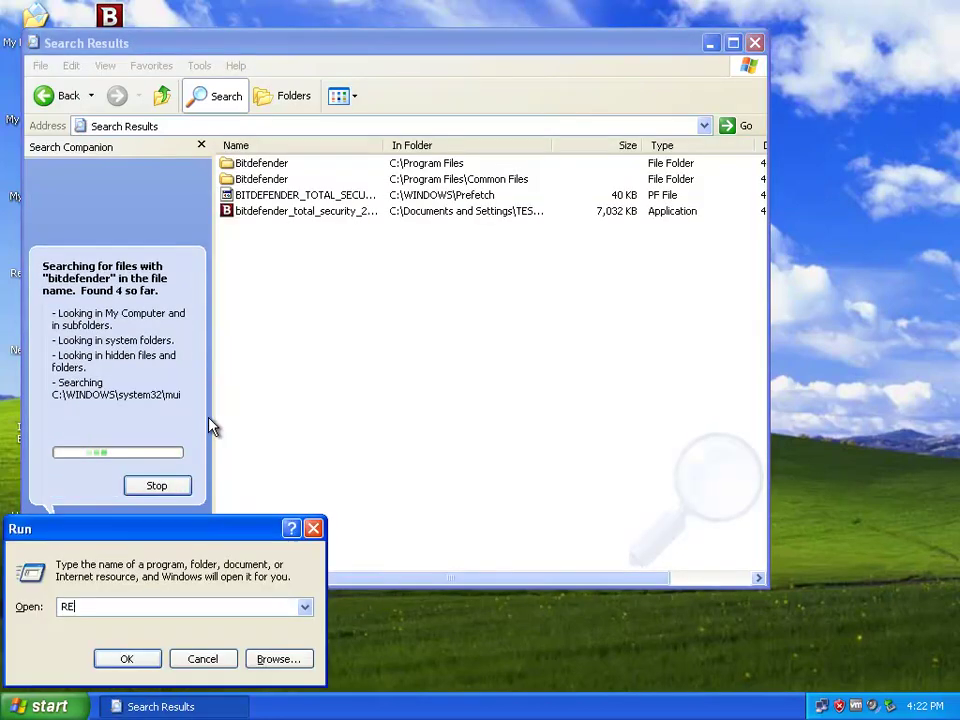
text(GEDIT)
key(Return)
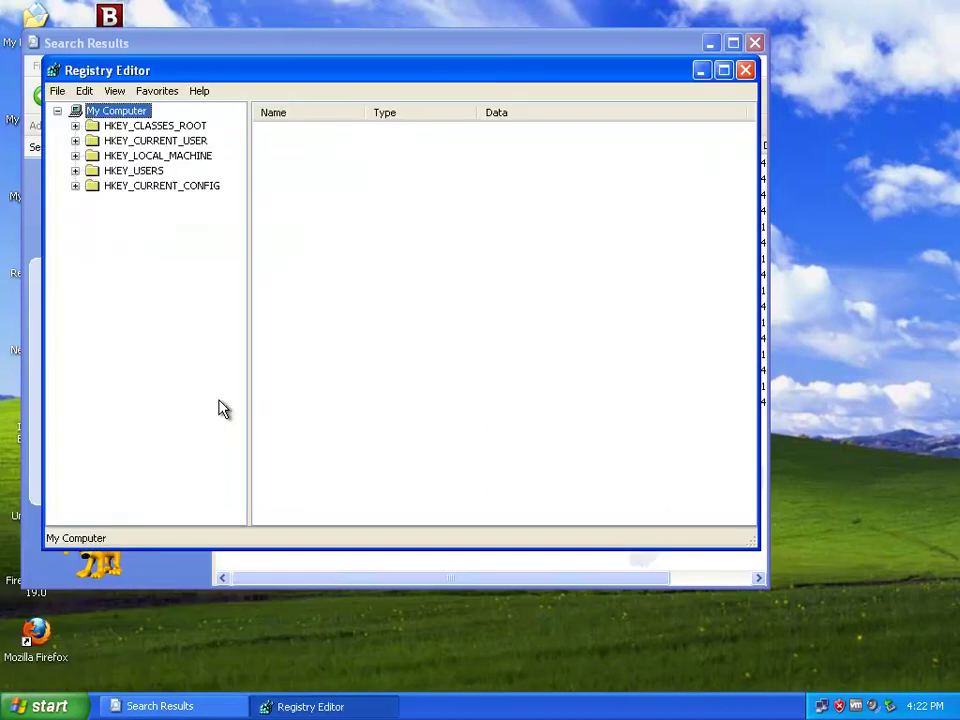
key(ctrl+f)
text(bitdefender)
key(Return)
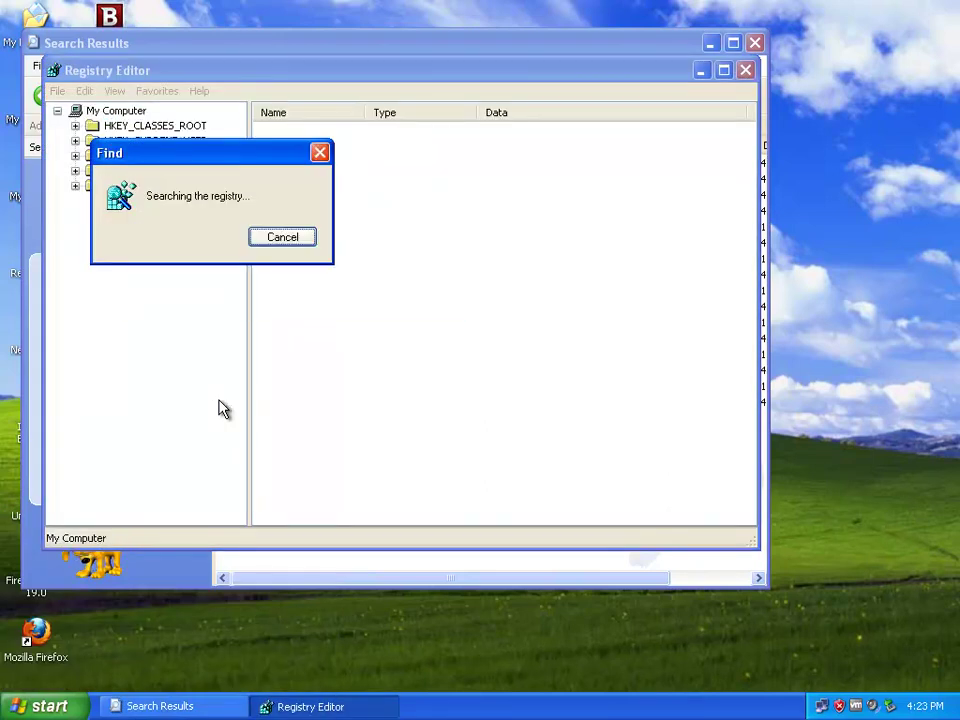
- Delete the matching Bitdefender values one after another under HKEY_CURRENT_USER, including those in Search Assistant\ACMru\5603 and WinRAR SFX
key(Delete)
key(Return)
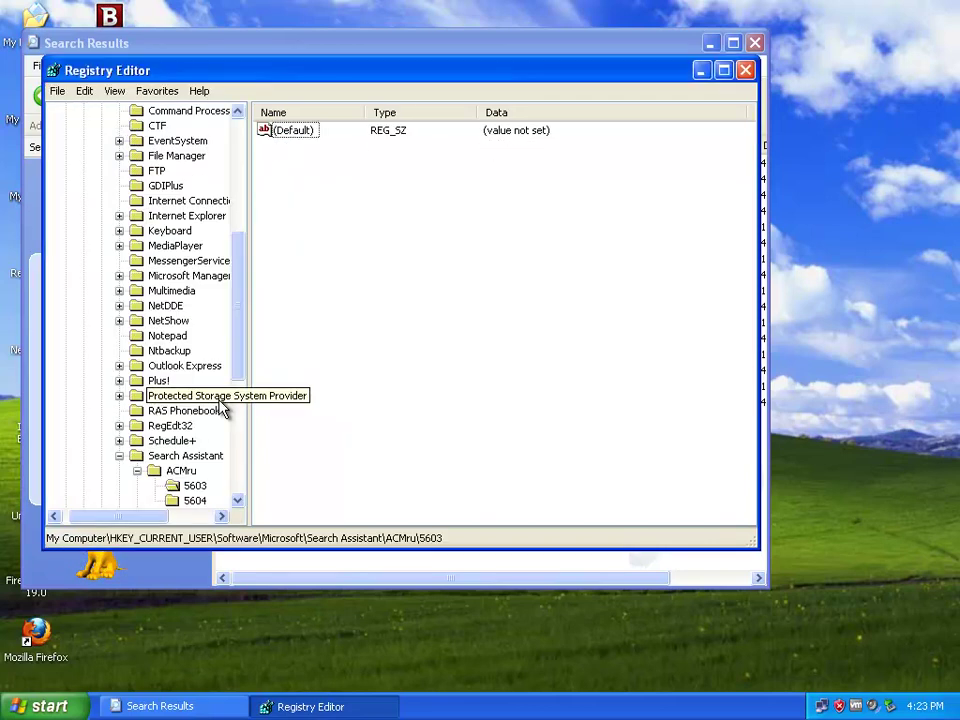
key(F3)
key(Delete)
key(Return)
key(F3)
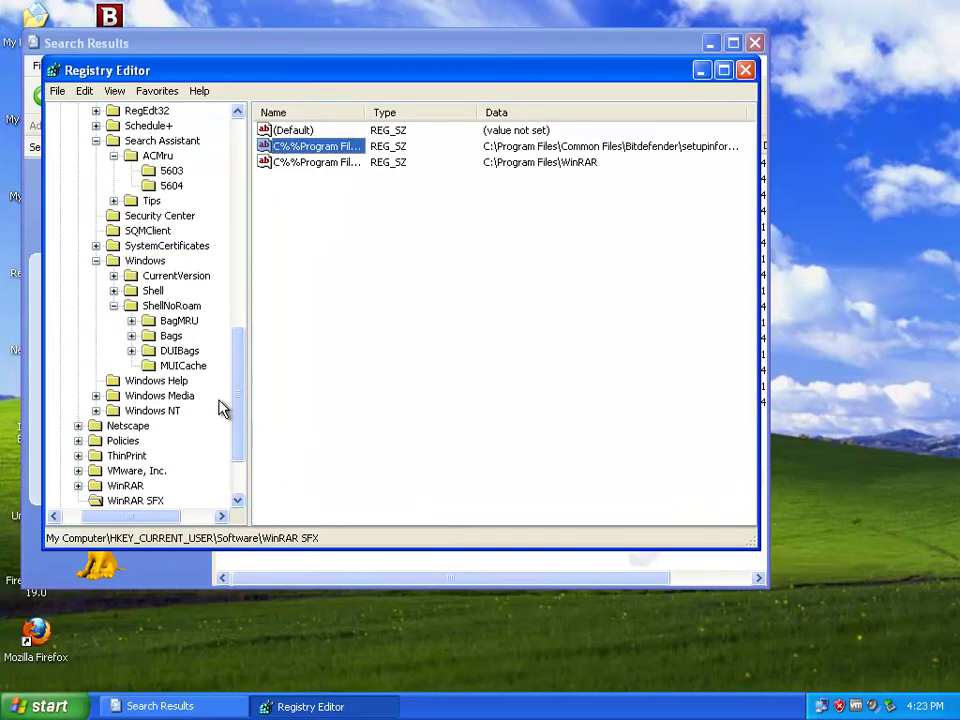
key(Delete)
key(Return)
- Continue the registry search past the BitDefender Parental Control key, and close Registry Editor
key(F3)
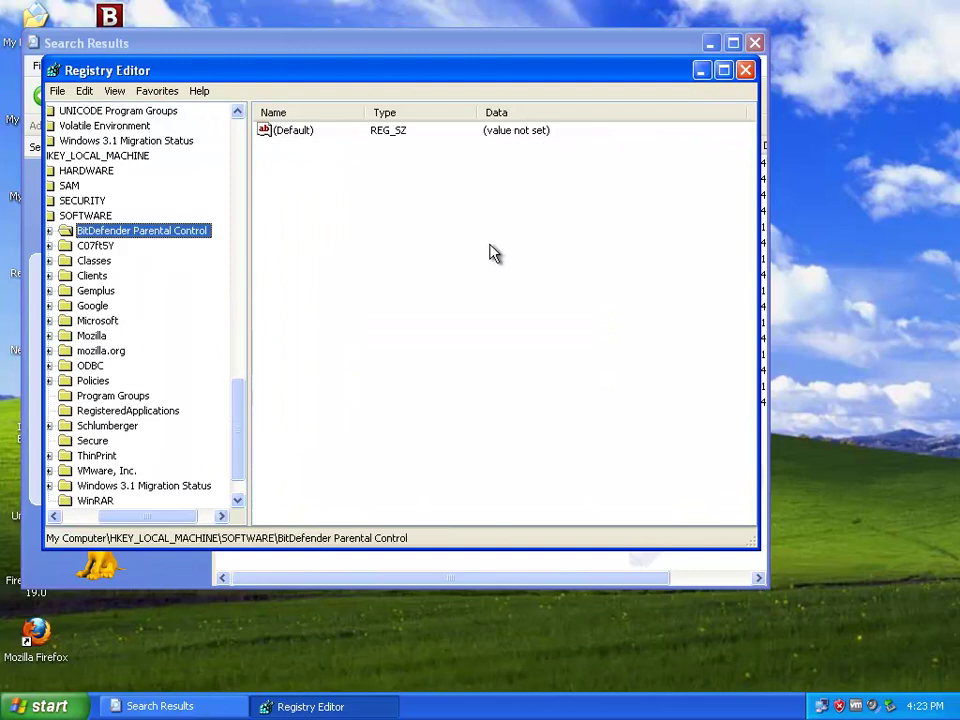
key(F3)
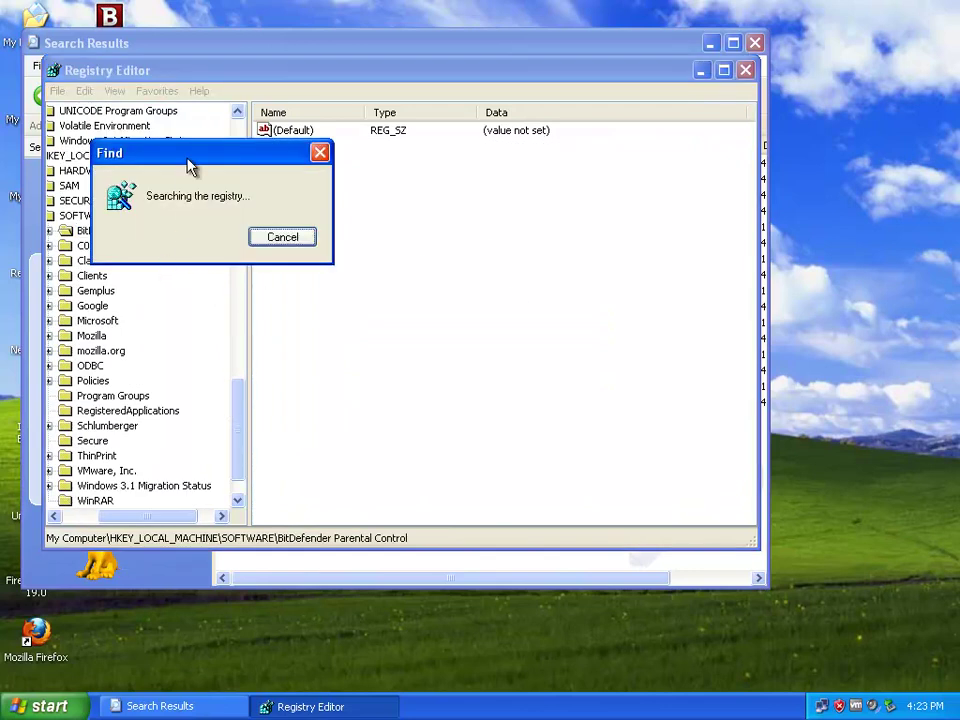
click(744, 71)
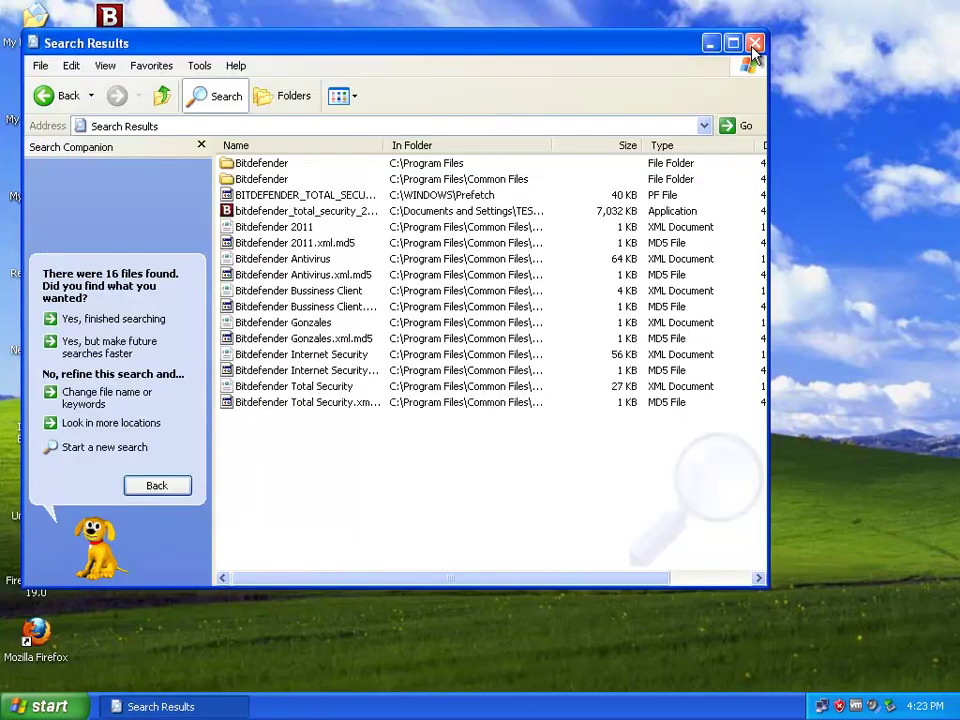
- Delete all the Bitdefender files and folders in the search results, and close the results window
drag(293, 440, 226, 162)
key(Delete)
key(Return)
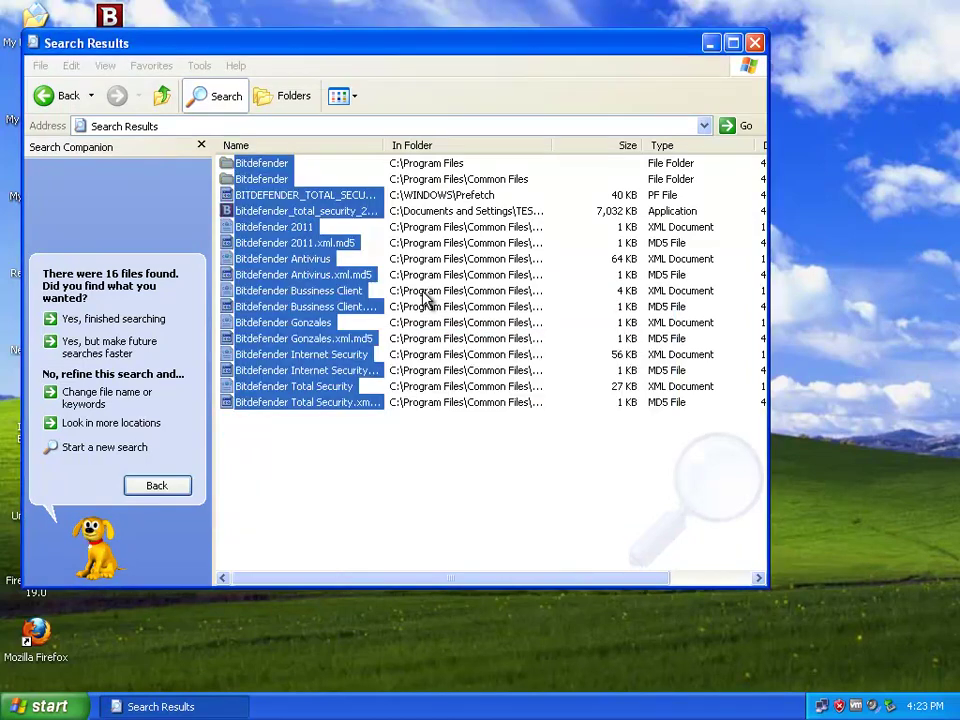
click(753, 44)
- Open the Recycle Bin, maximize its window and empty it of all the deleted Bitdefender items
double_click(35, 255)
drag(707, 630, 310, 158)
click(396, 152)
click(405, 178)
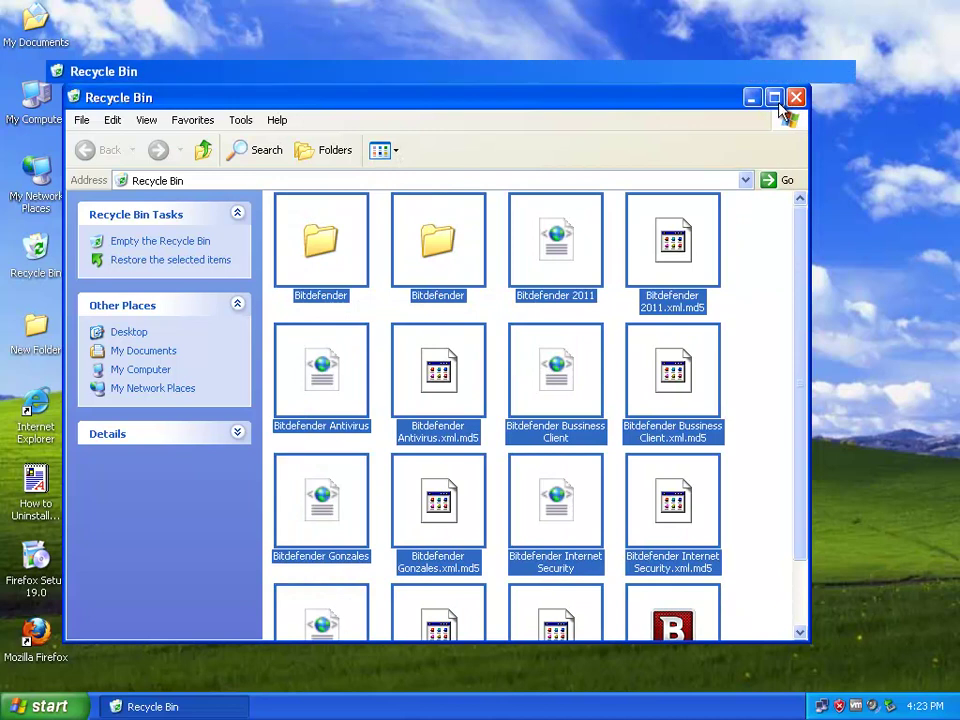
click(780, 97)
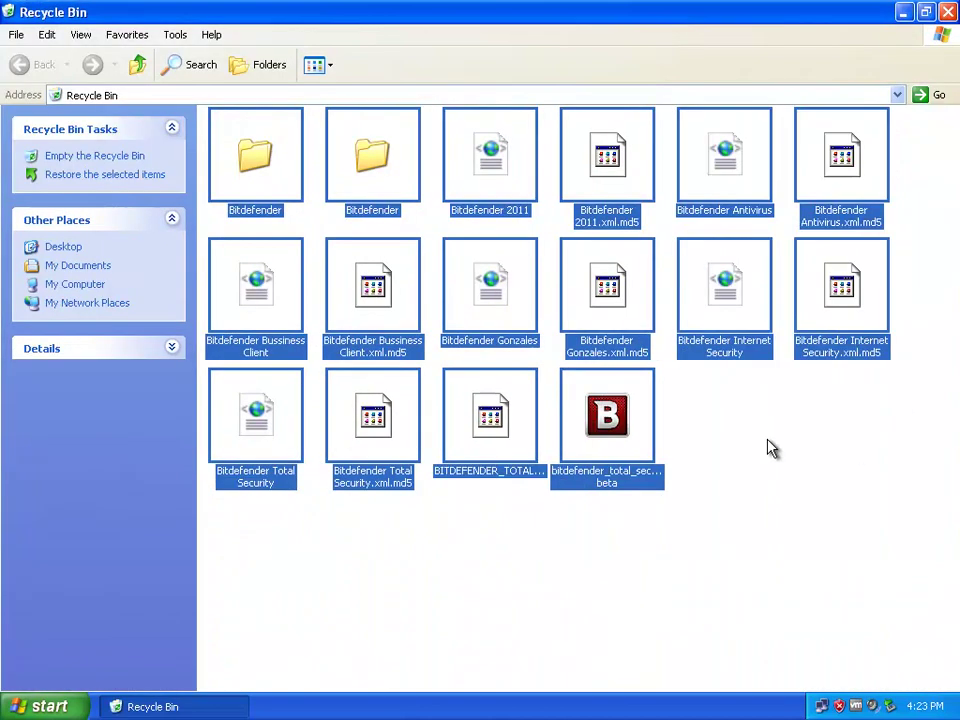
click(100, 155)
drag(441, 300, 366, 521)
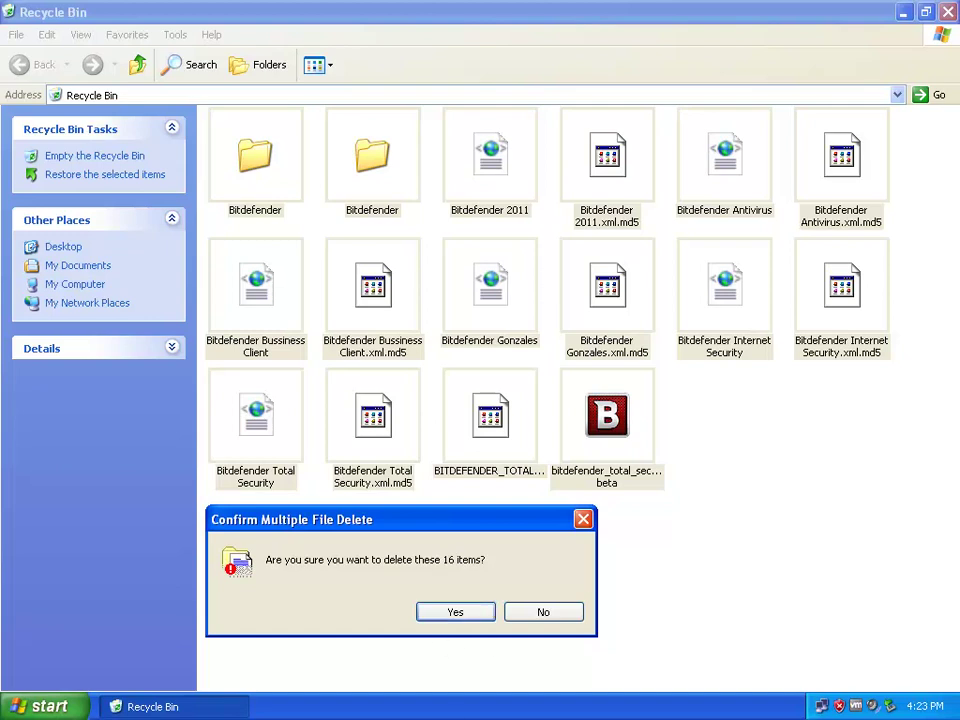